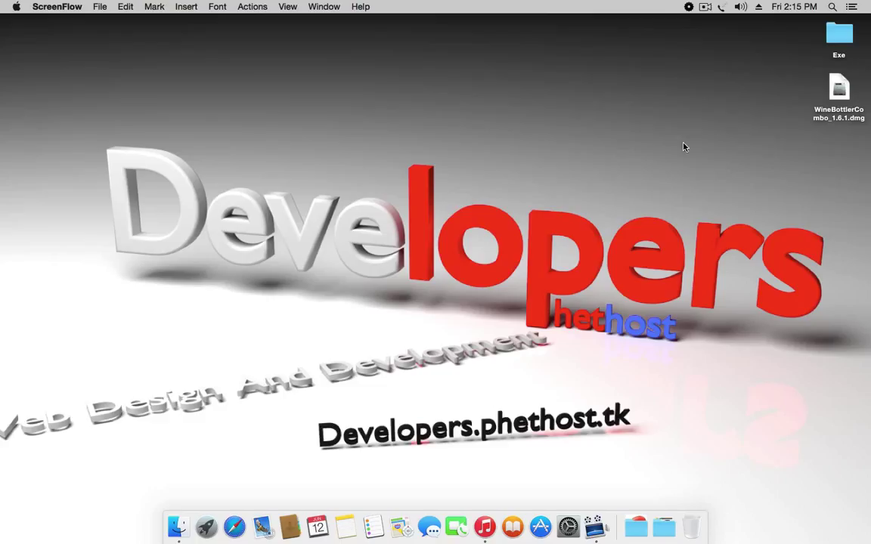
# Select the WineBottler disk image, then the Exe folder, on the desktop.
pyautogui.click(838, 91)
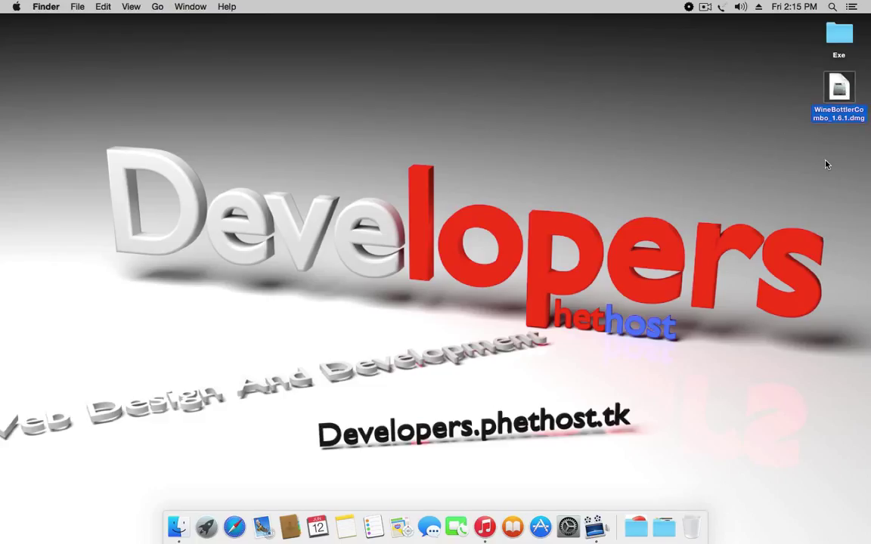
pyautogui.click(832, 42)
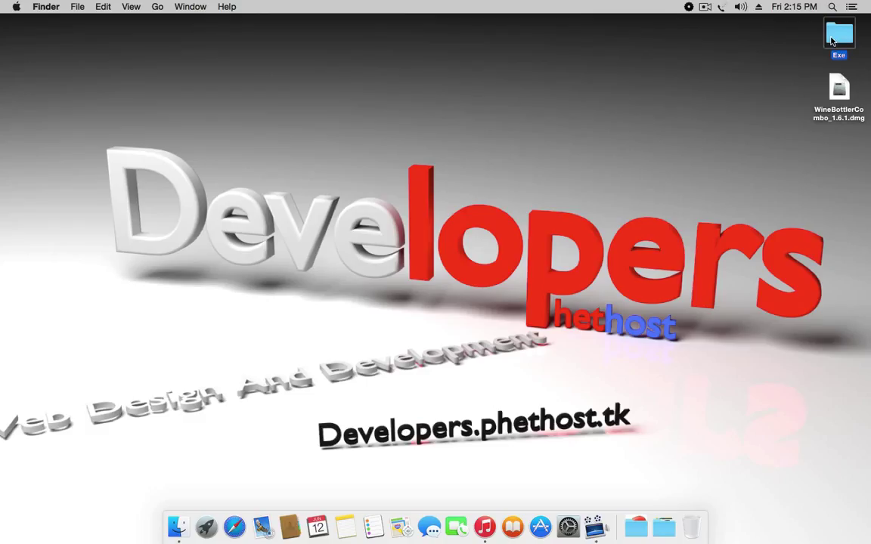
pyautogui.doubleClick(831, 41)
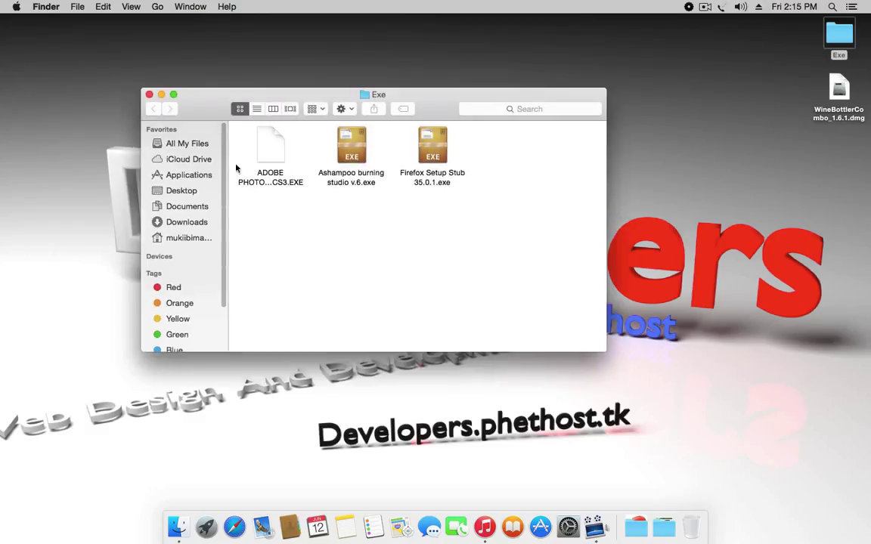
pyautogui.click(264, 178)
pyautogui.rightClick(265, 178)
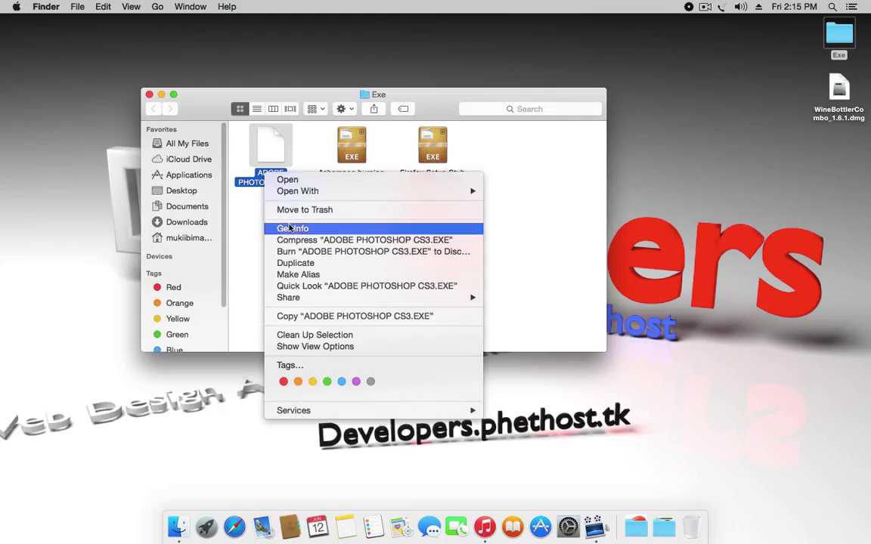
pyautogui.click(294, 225)
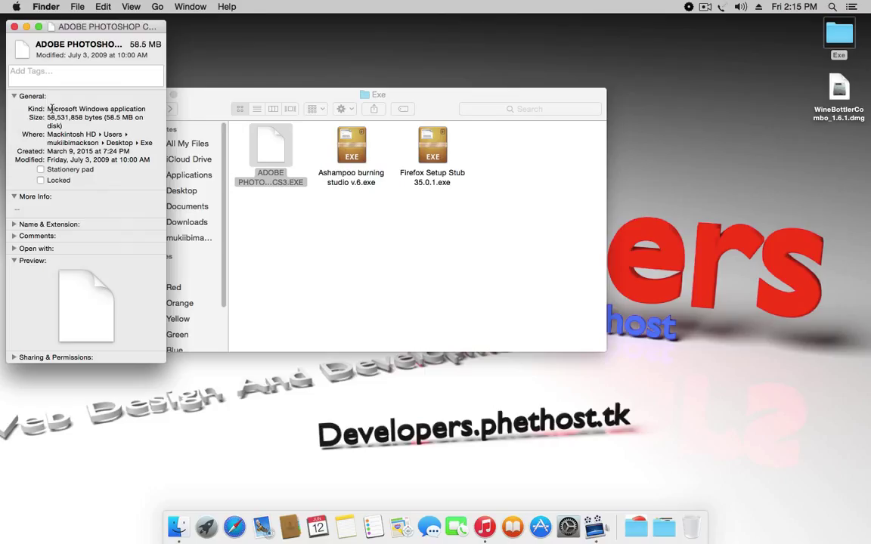
pyautogui.moveTo(45, 109); pyautogui.dragTo(148, 107)
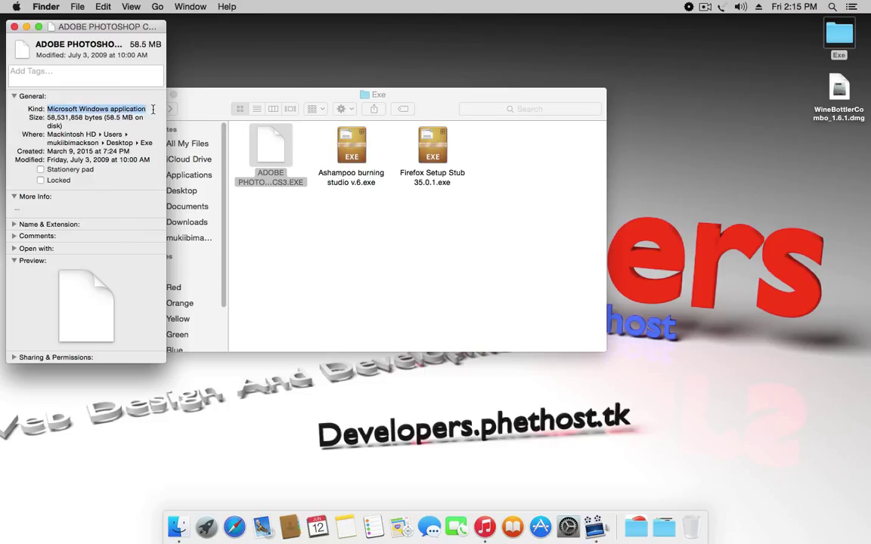
pyautogui.click(13, 26)
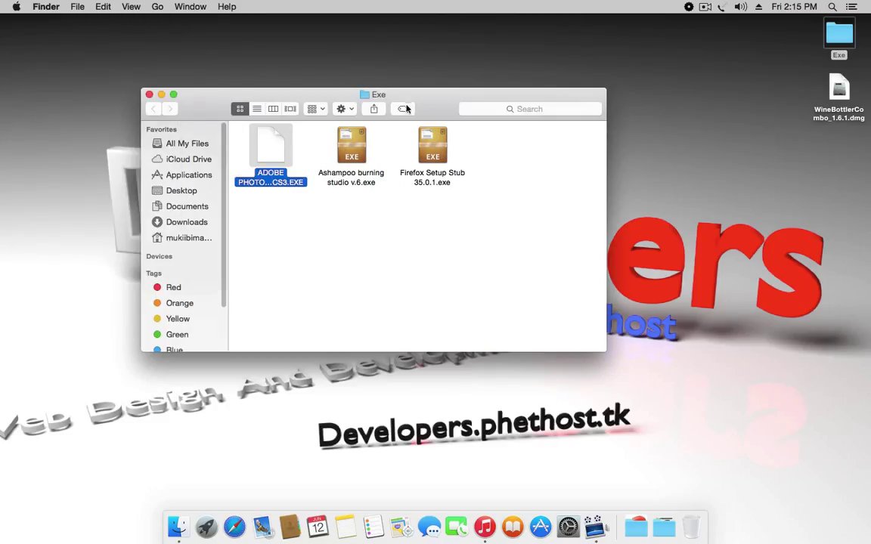
pyautogui.moveTo(405, 100); pyautogui.dragTo(467, 84)
# Open the WineBottler Combo disk image and copy Wine into Applications.
pyautogui.click(839, 90)
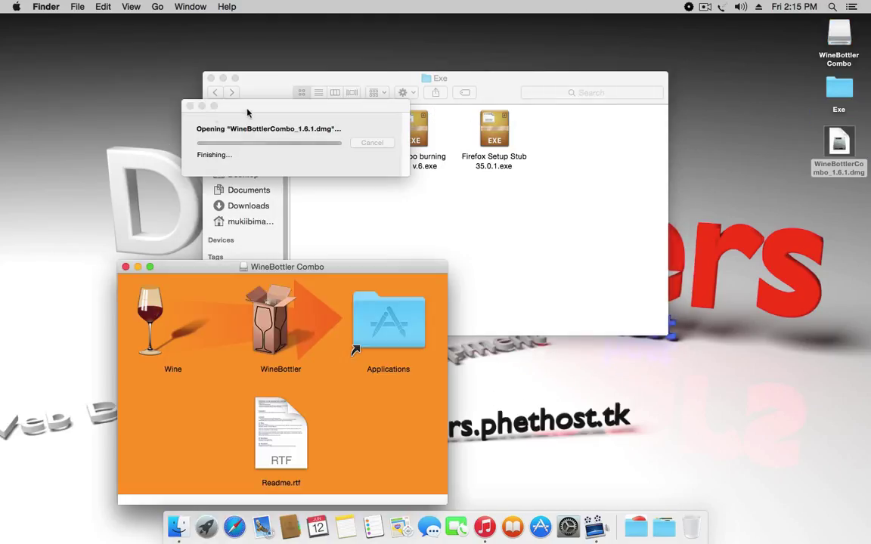
pyautogui.click(151, 320)
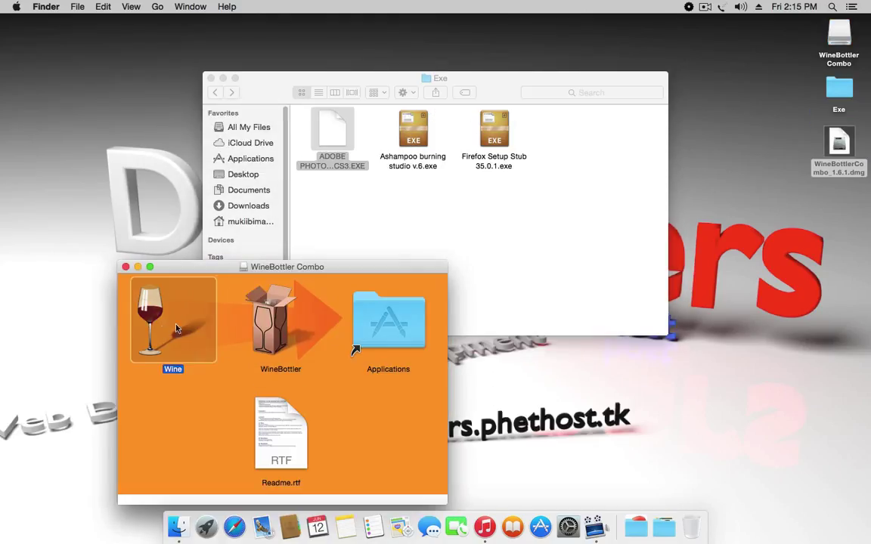
pyautogui.moveTo(151, 320); pyautogui.dragTo(368, 320)
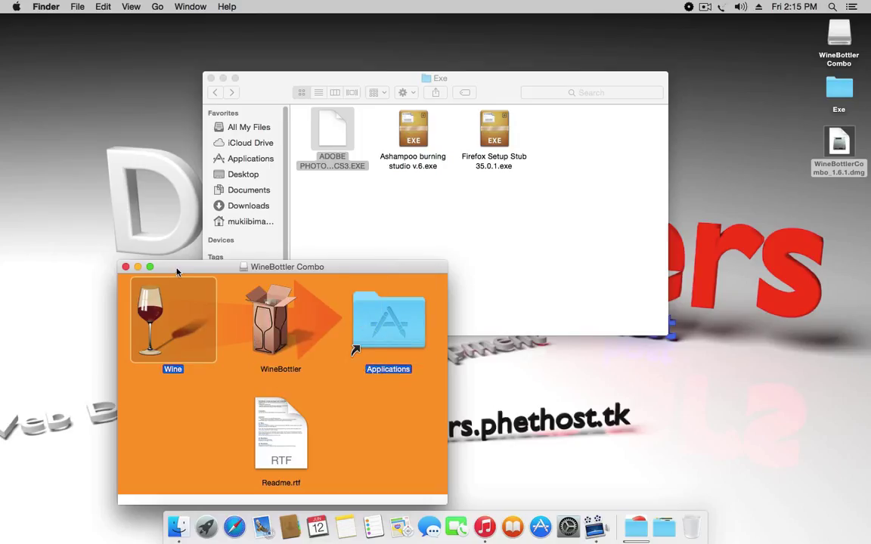
# Close the WineBottler Combo and Exe windows, keeping the copy progress dialog out of the way.
pyautogui.moveTo(177, 273)
pyautogui.mouseDown()
pyautogui.moveTo(169, 288)
pyautogui.moveTo(189, 264)
pyautogui.moveTo(184, 278)
pyautogui.mouseUp()
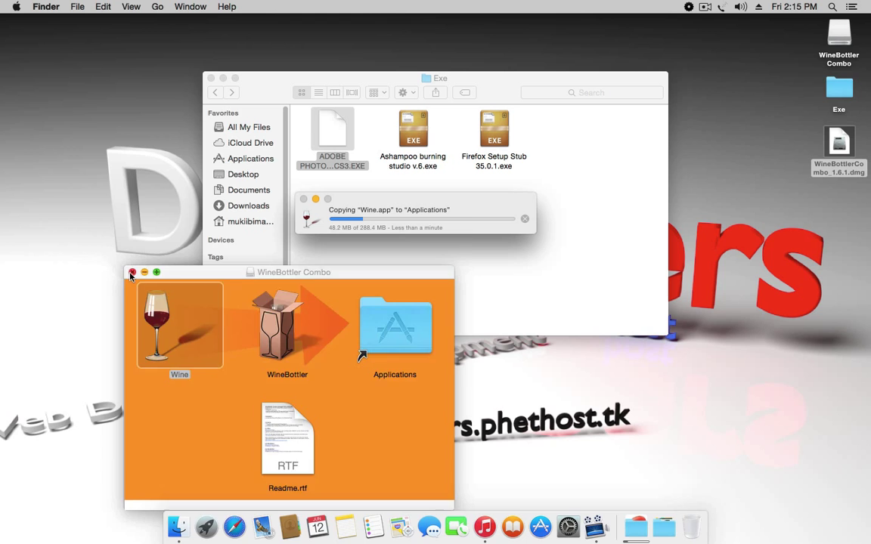
pyautogui.click(132, 272)
pyautogui.moveTo(427, 209)
pyautogui.mouseDown()
pyautogui.moveTo(121, 111)
pyautogui.moveTo(215, 163)
pyautogui.mouseUp()
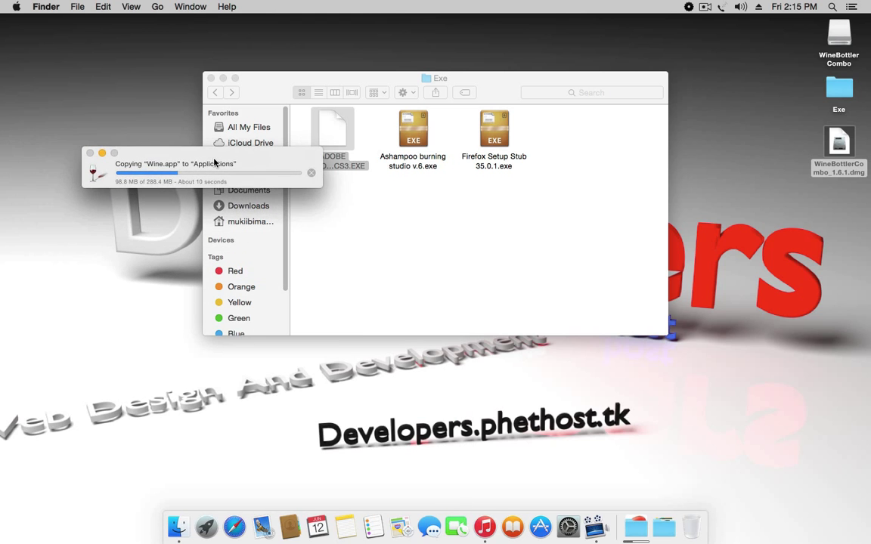
pyautogui.moveTo(241, 78); pyautogui.dragTo(323, 85)
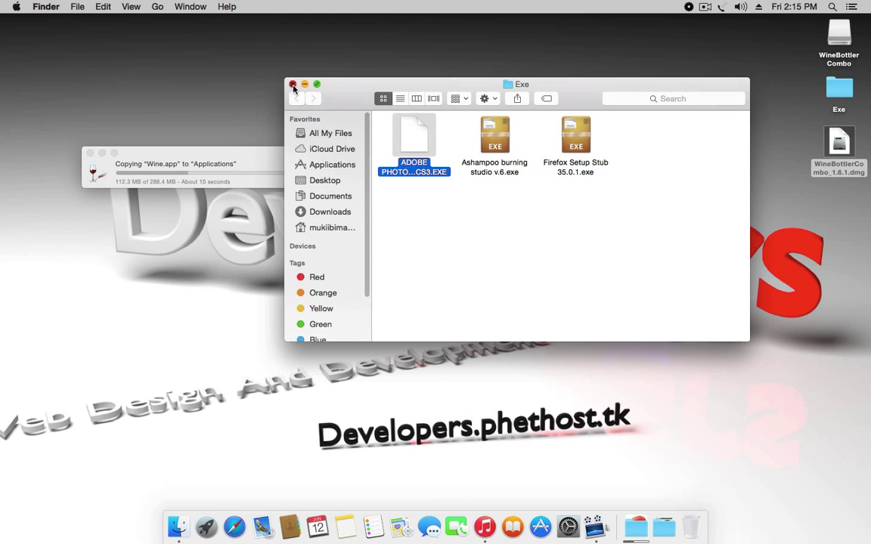
pyautogui.click(293, 84)
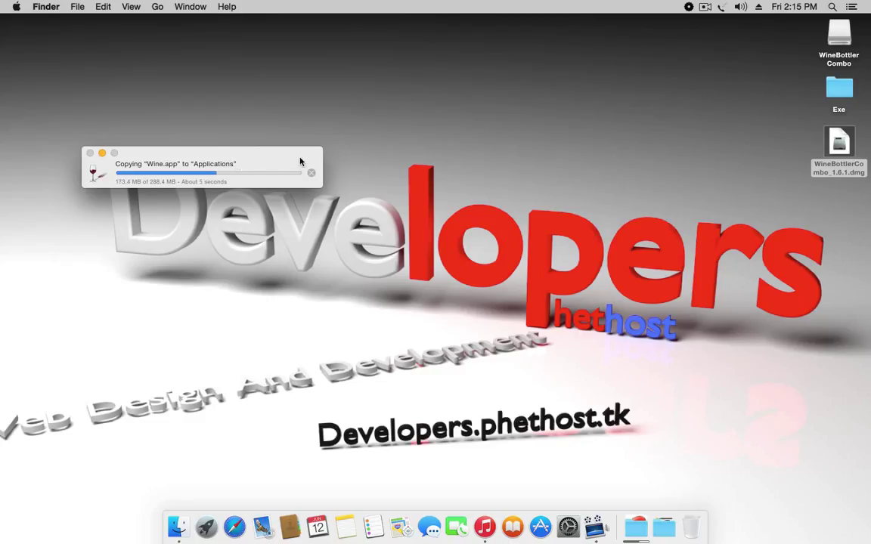
pyautogui.moveTo(188, 156)
pyautogui.mouseDown()
pyautogui.moveTo(319, 121)
pyautogui.moveTo(362, 120)
pyautogui.mouseUp()
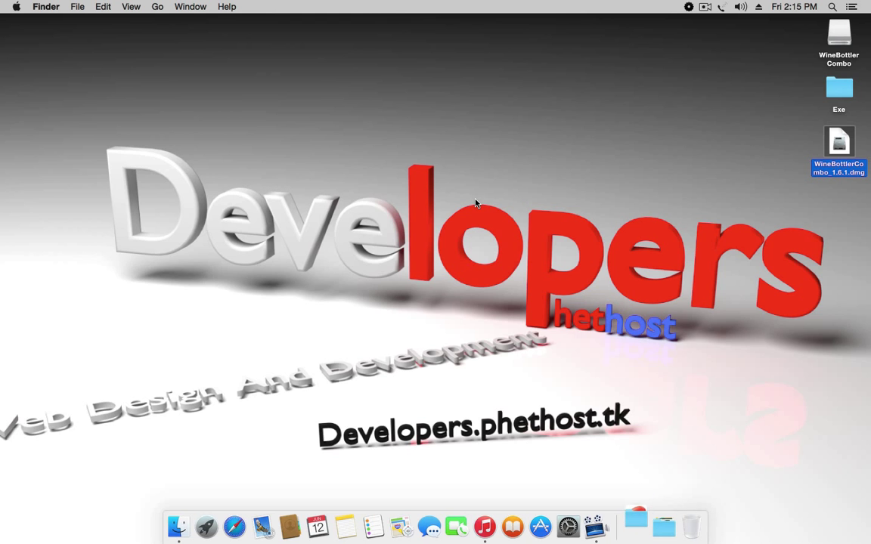
# Launch Wine from Launchpad and use Change Prefix to switch to Wine Files (Working copy).
pyautogui.click(205, 527)
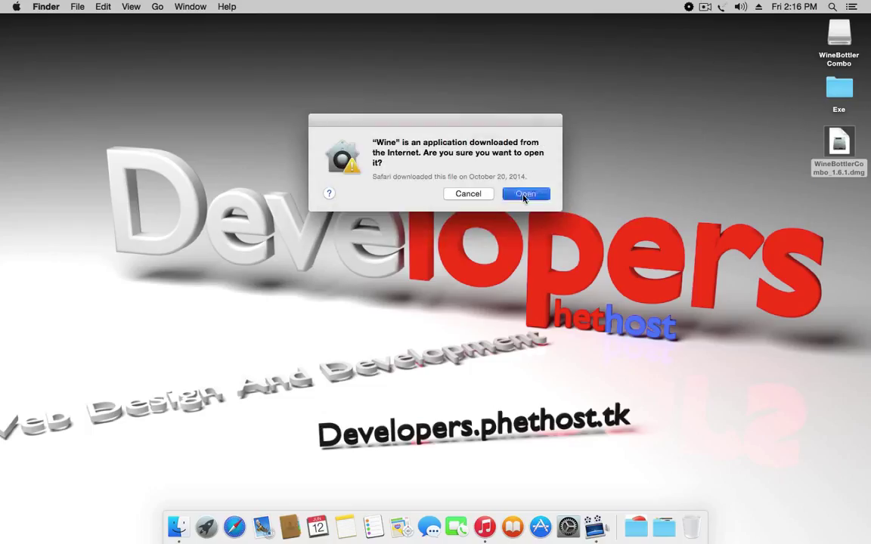
pyautogui.click(523, 196)
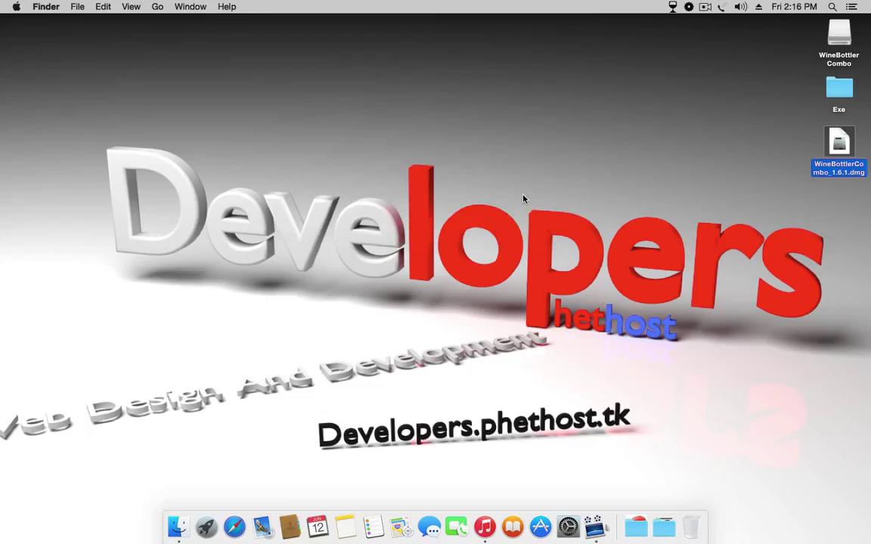
pyautogui.click(673, 6)
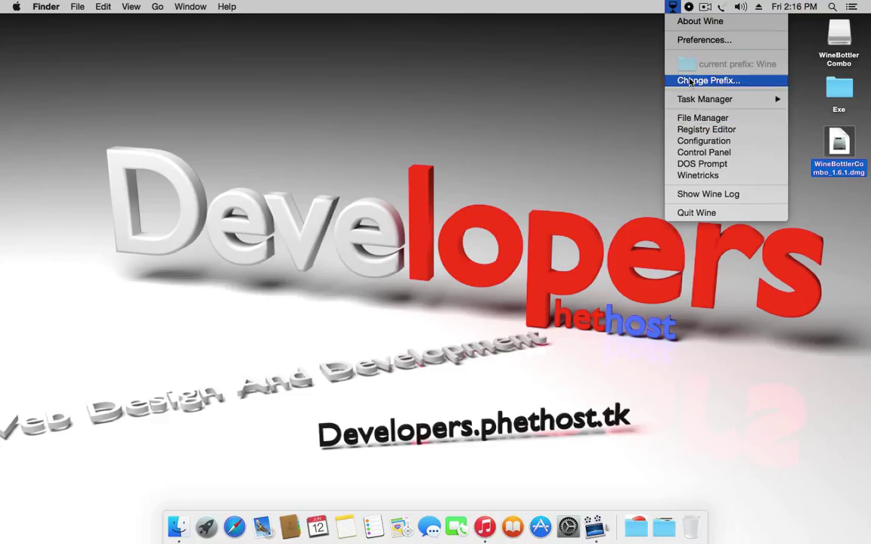
pyautogui.click(689, 80)
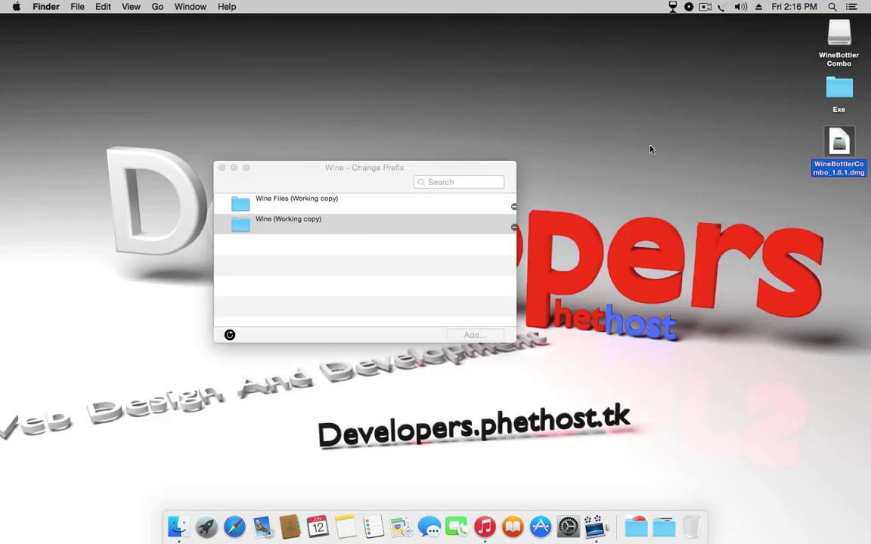
pyautogui.click(360, 228)
pyautogui.doubleClick(355, 202)
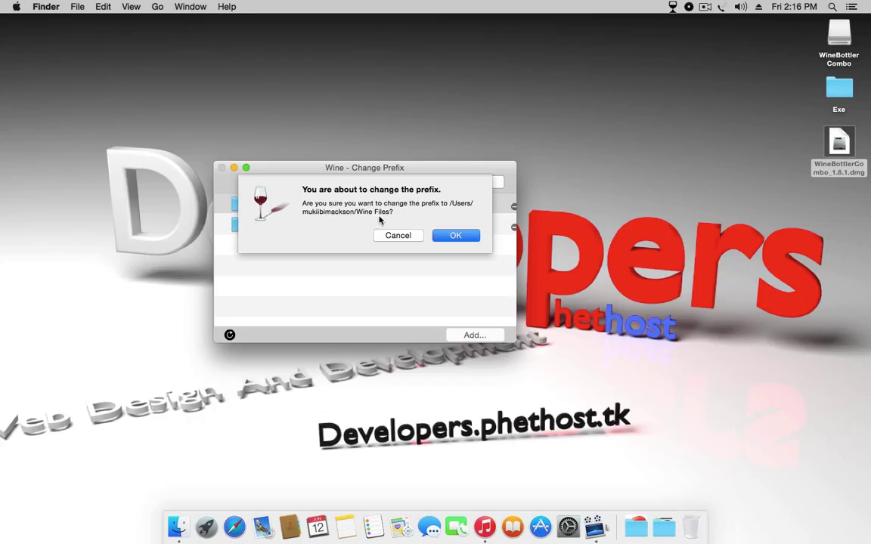
pyautogui.click(452, 235)
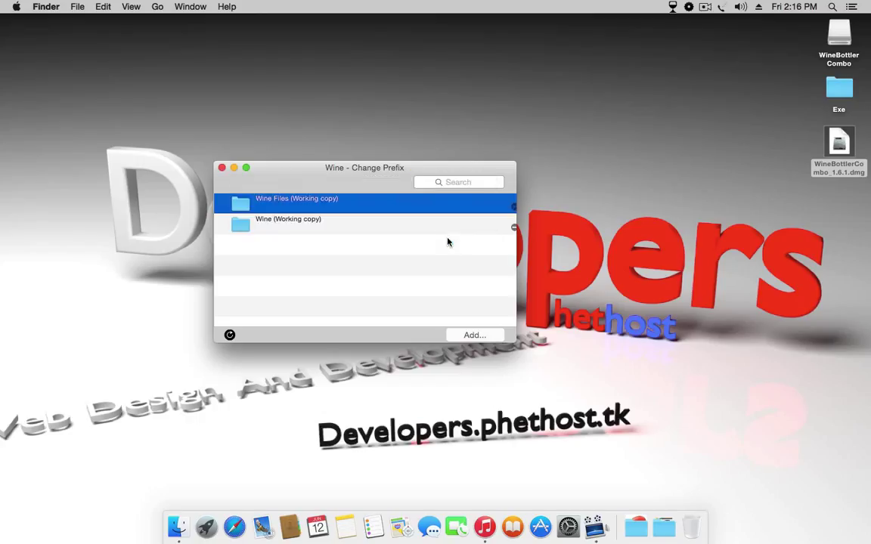
pyautogui.click(222, 169)
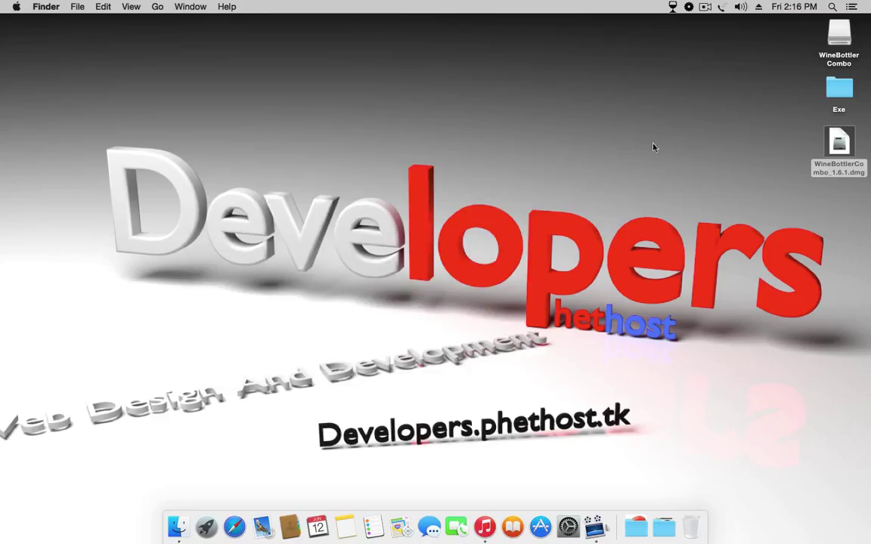
# Run ADOBE PHOTOSHOP CS3.EXE from the Exe folder directly in the Wine Files prefix.
pyautogui.click(842, 93)
pyautogui.doubleClick(841, 92)
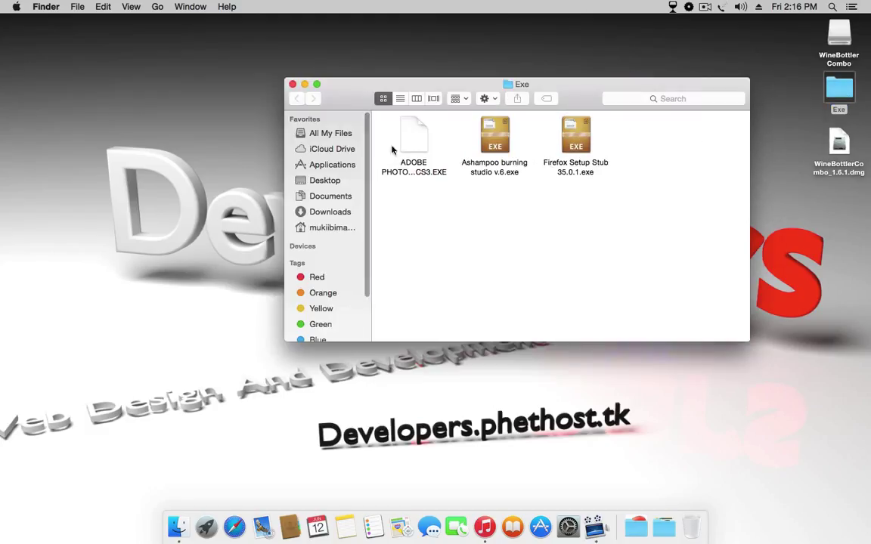
pyautogui.click(415, 139)
pyautogui.doubleClick(415, 140)
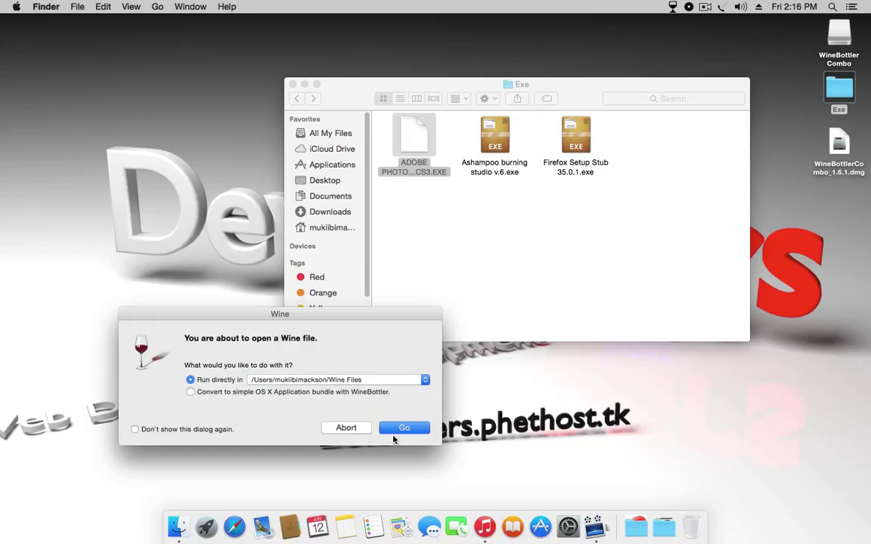
pyautogui.click(399, 431)
# Close the Exe window, move the Setup dialog aside, and wait for extraction to finish.
pyautogui.click(294, 84)
pyautogui.moveTo(370, 150); pyautogui.dragTo(435, 80)
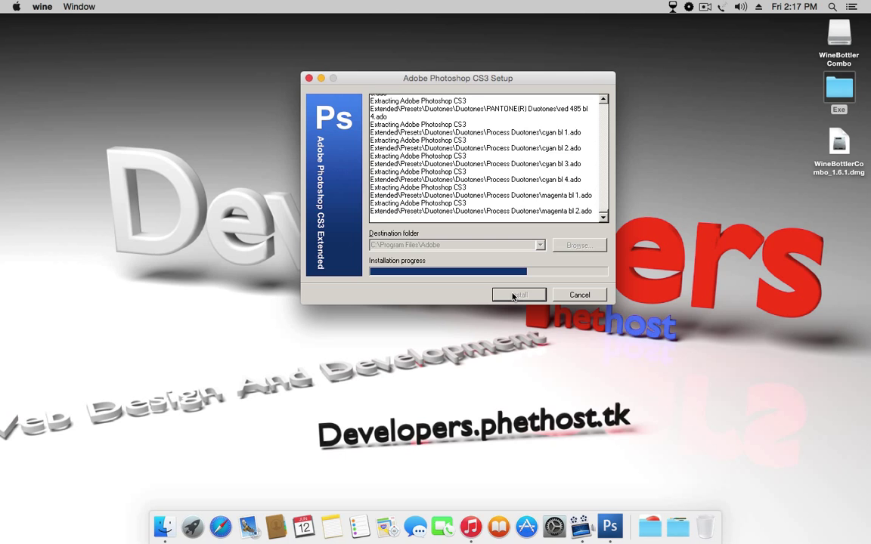
pyautogui.doubleClick(839, 90)
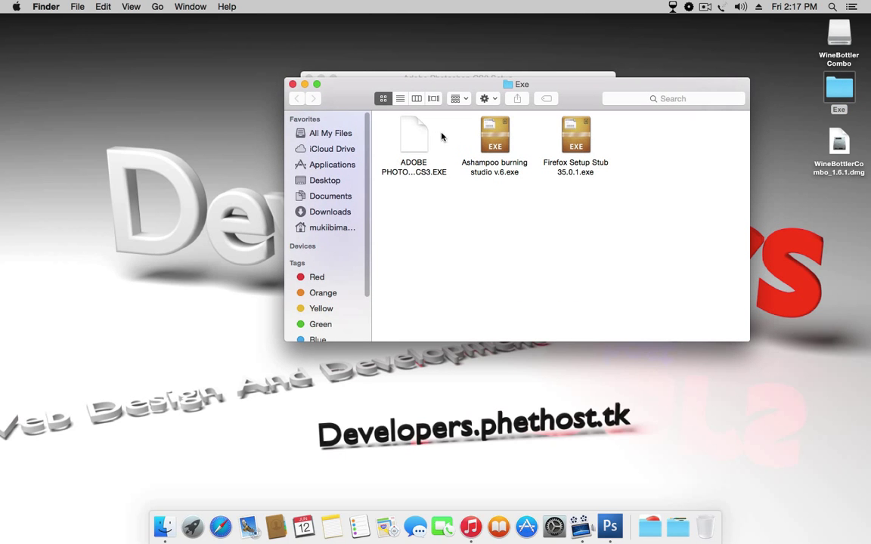
pyautogui.click(293, 84)
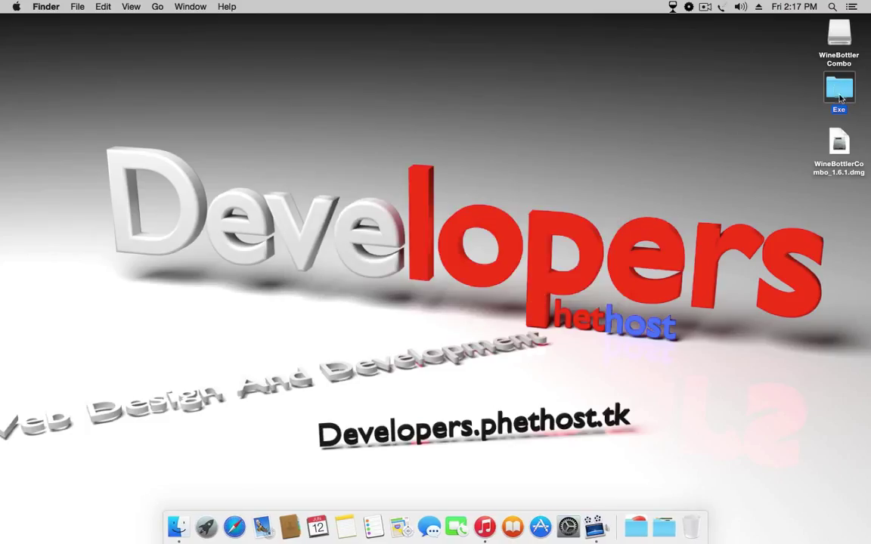
# Navigate a Finder window from home to Wine Files > drive_c > Program Files > Adobe > Adobe Photoshop CS3 Extended.
pyautogui.click(177, 523)
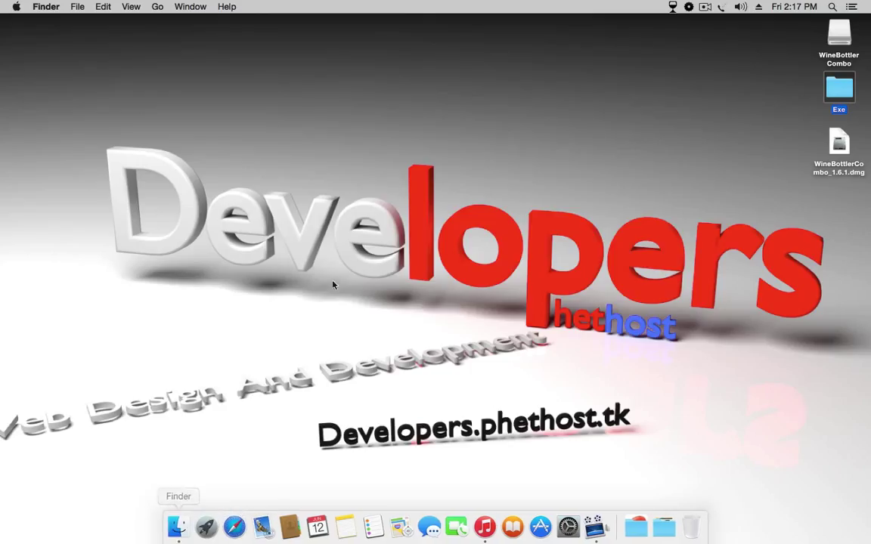
pyautogui.click(338, 186)
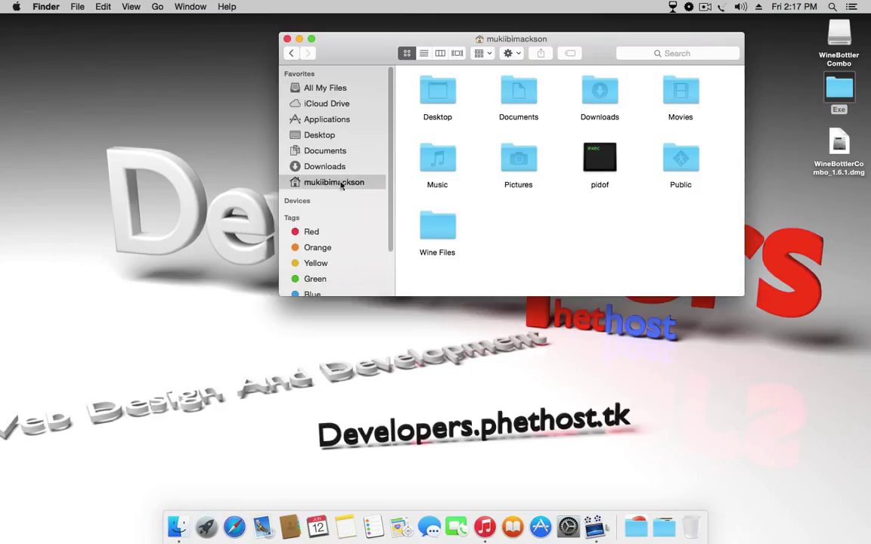
pyautogui.doubleClick(433, 227)
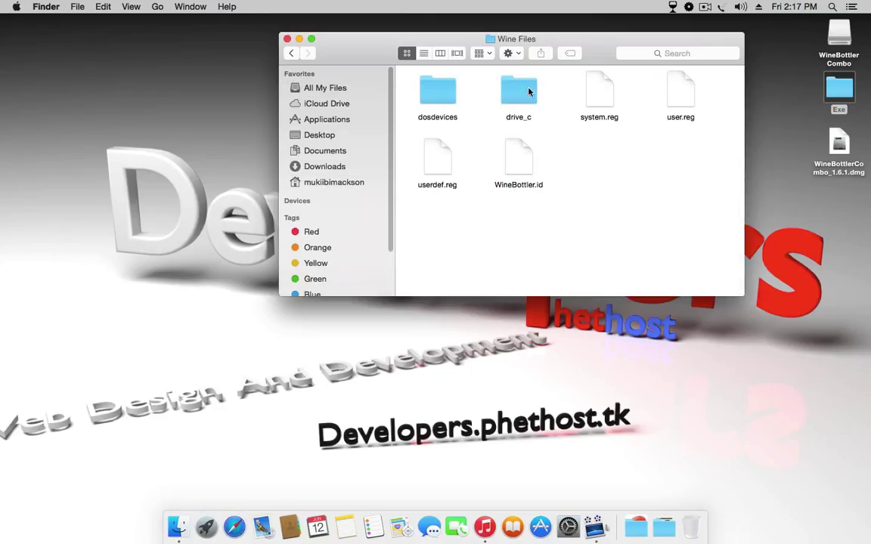
pyautogui.doubleClick(520, 91)
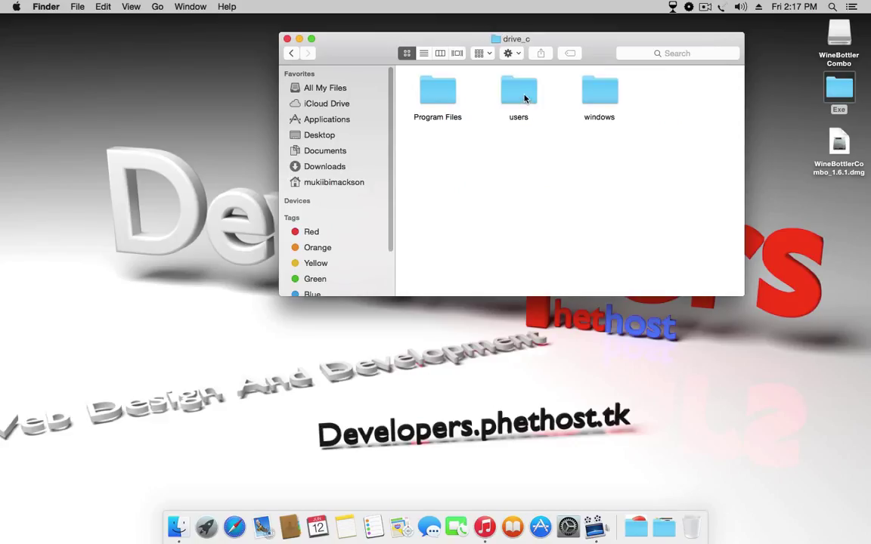
pyautogui.doubleClick(425, 96)
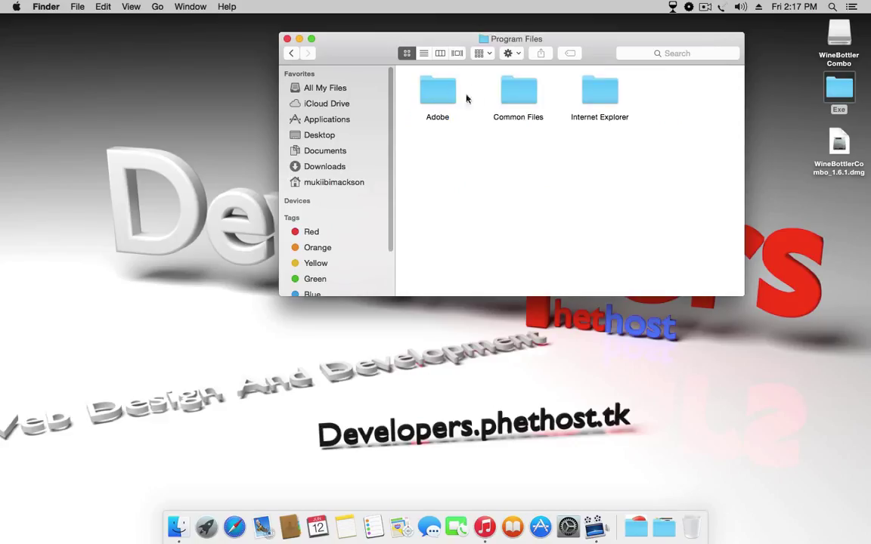
pyautogui.doubleClick(443, 99)
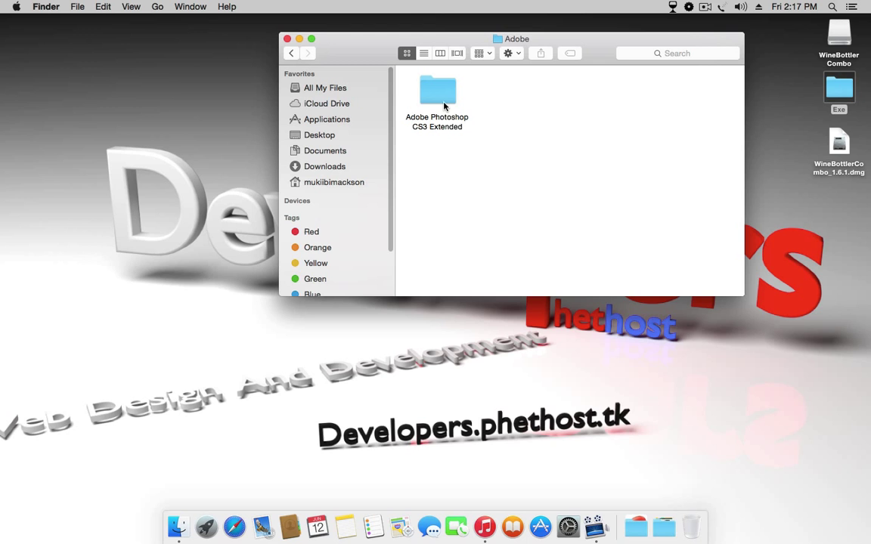
pyautogui.doubleClick(443, 99)
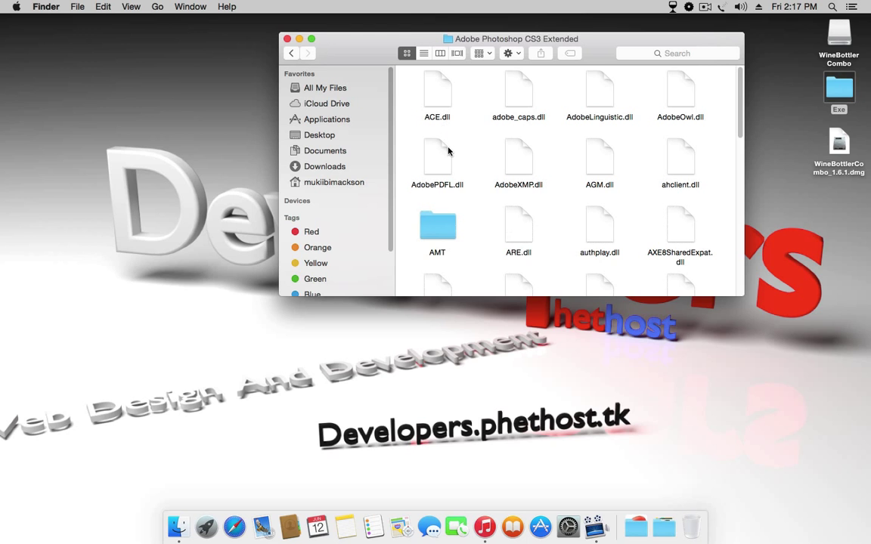
# Scroll through the Photoshop CS3 Extended folder and select Photoshop.exe.
pyautogui.scroll(-5, 593, 171)
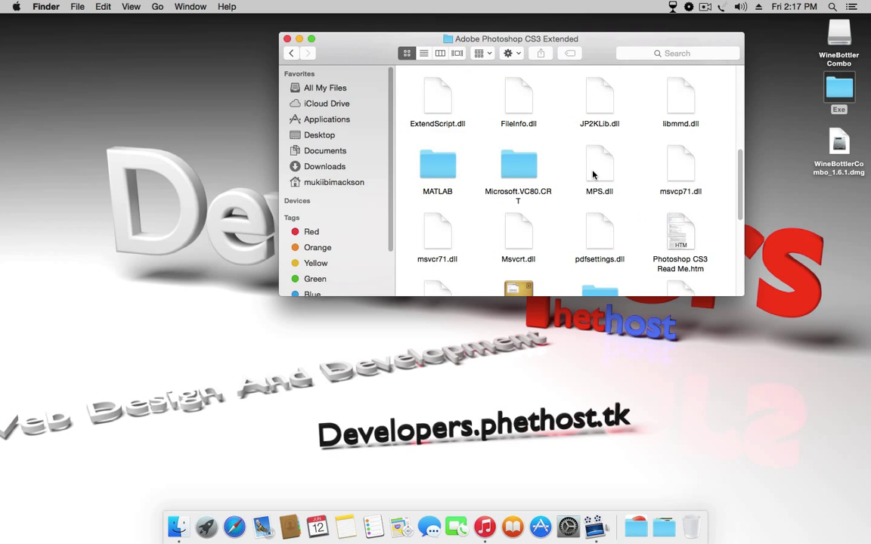
pyautogui.scroll(3, 591, 171)
pyautogui.scroll(2, 506, 161)
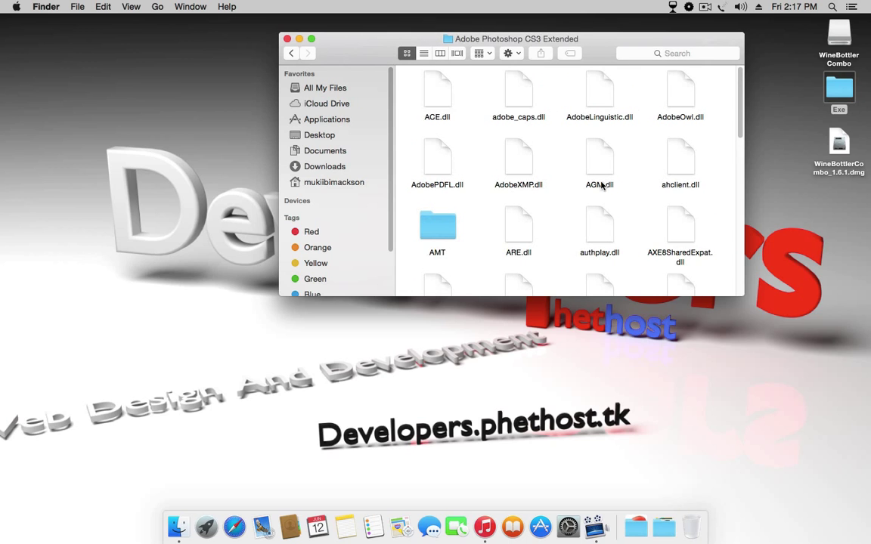
pyautogui.scroll(-3, 658, 236)
pyautogui.scroll(-5, 657, 237)
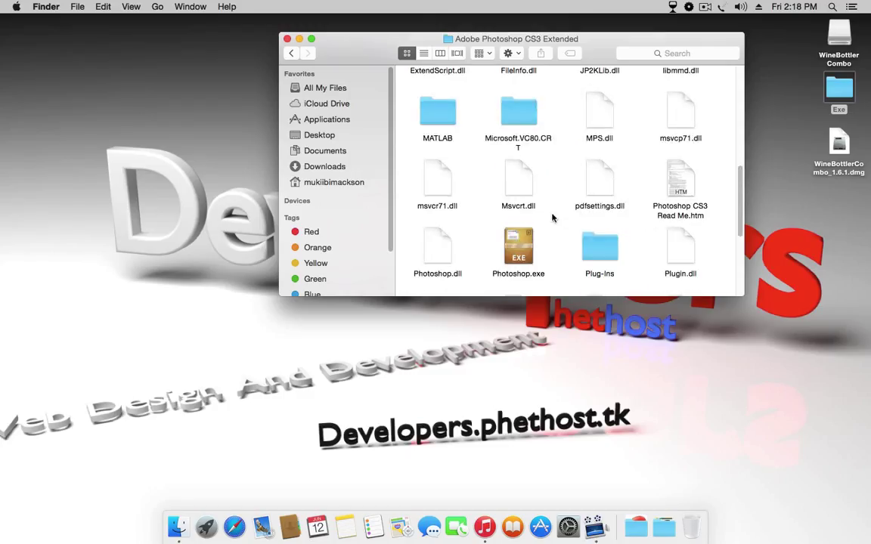
pyautogui.scroll(-3, 585, 217)
pyautogui.scroll(-2, 569, 219)
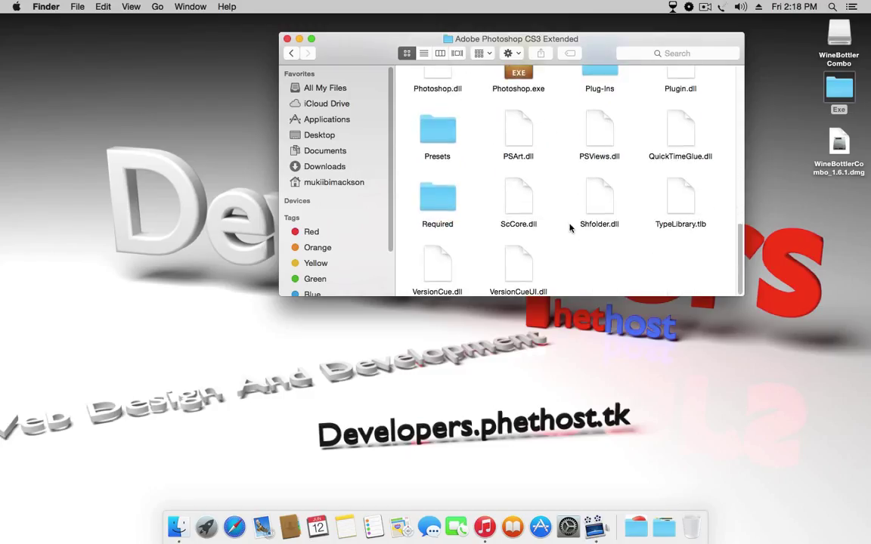
pyautogui.scroll(10, 569, 227)
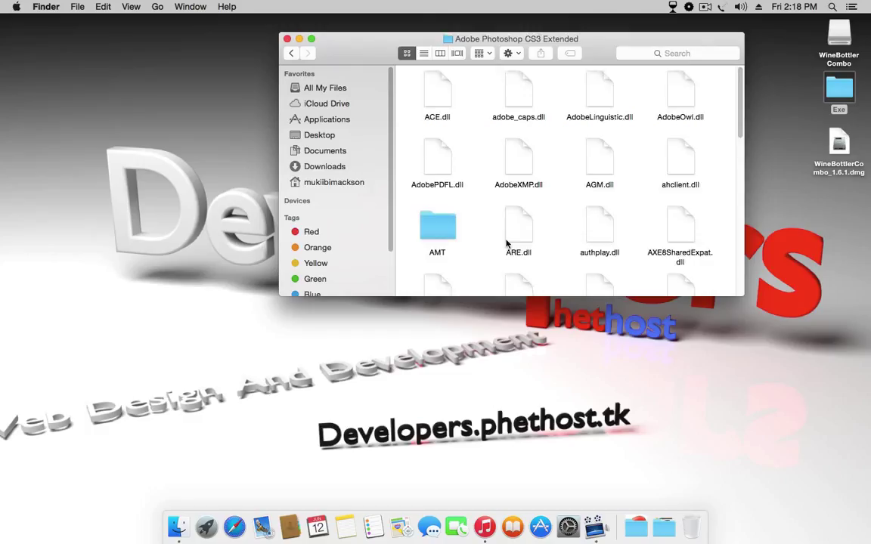
pyautogui.scroll(-5, 507, 242)
pyautogui.scroll(-4, 506, 242)
pyautogui.click(425, 90)
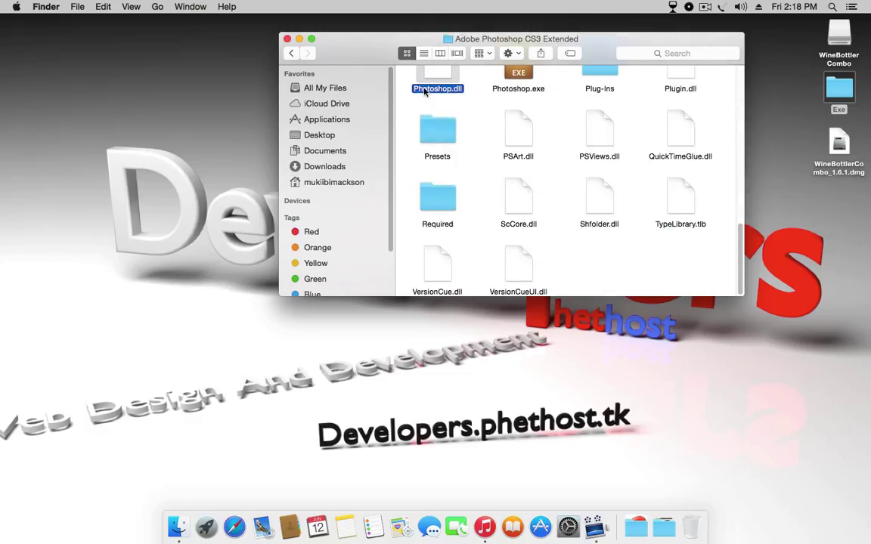
pyautogui.click(517, 83)
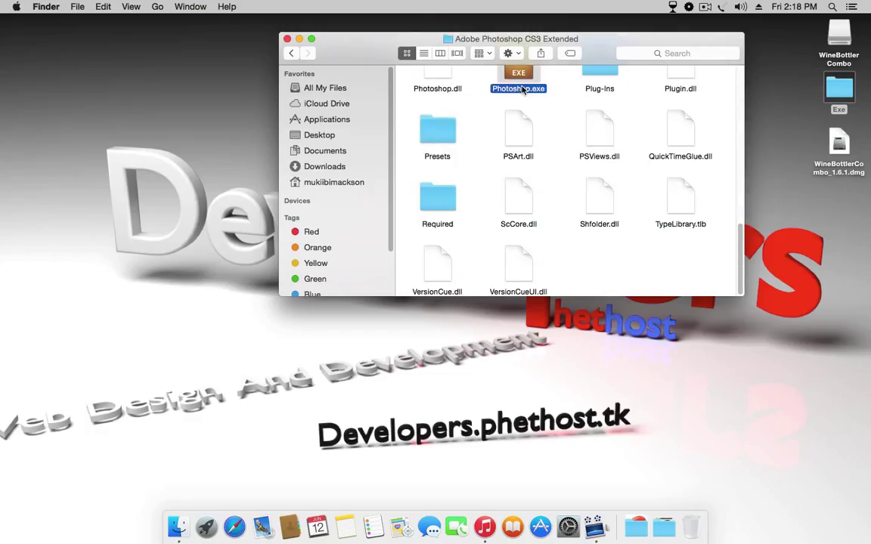
pyautogui.scroll(2, 552, 111)
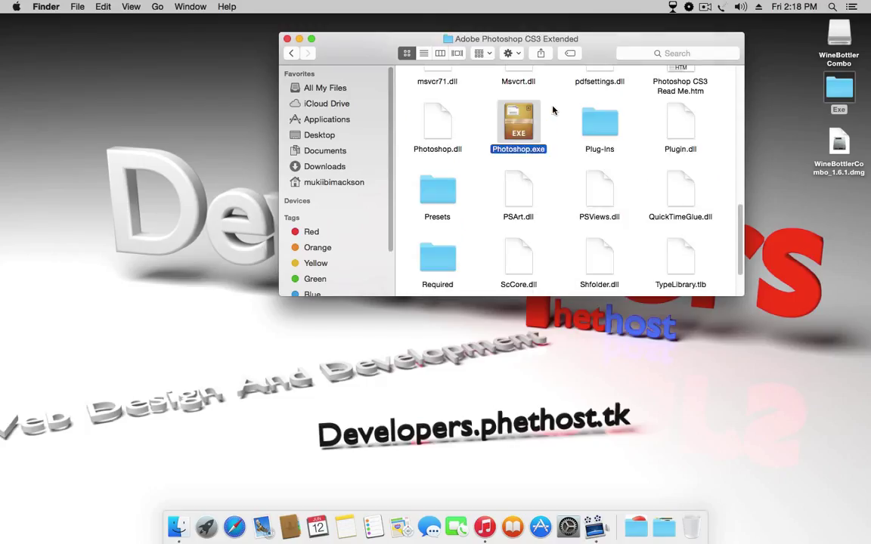
# Launch Photoshop.exe through Wine with the 'Run directly in' option.
pyautogui.rightClick(516, 146)
pyautogui.moveTo(568, 164)
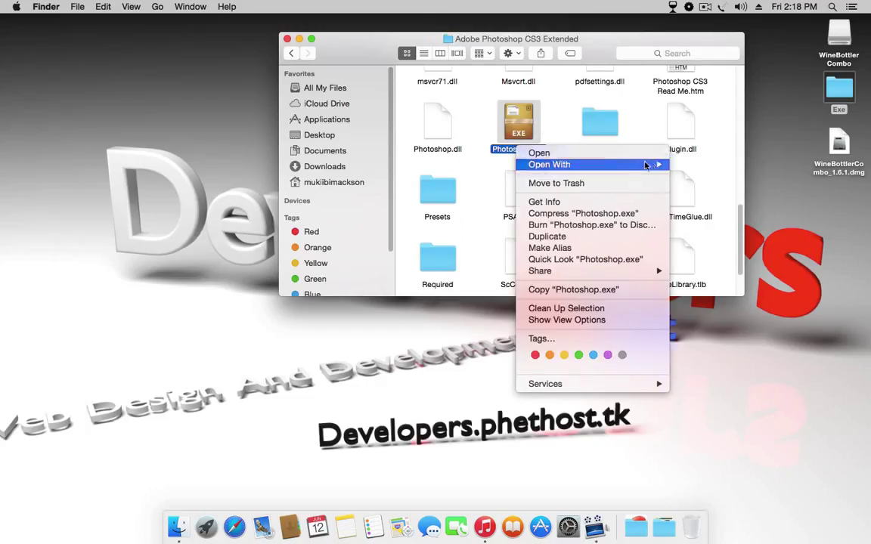
pyautogui.click(559, 309)
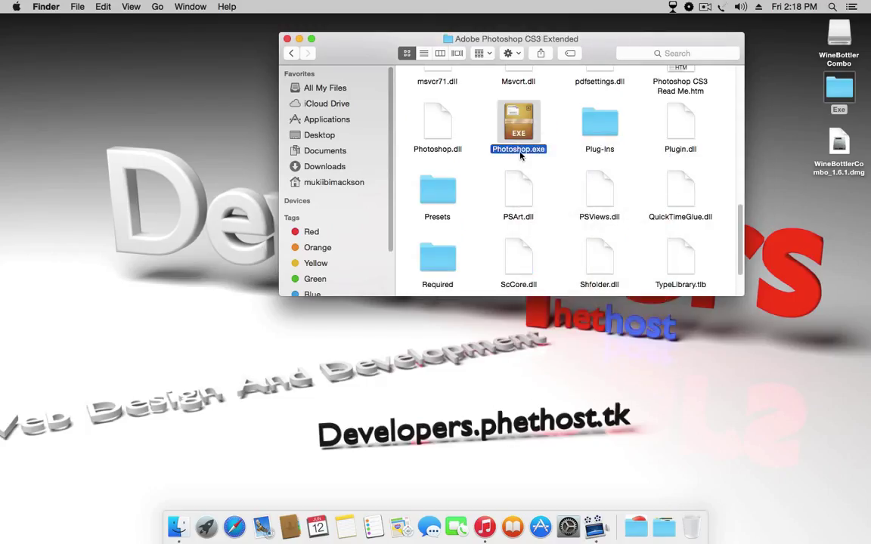
pyautogui.doubleClick(520, 151)
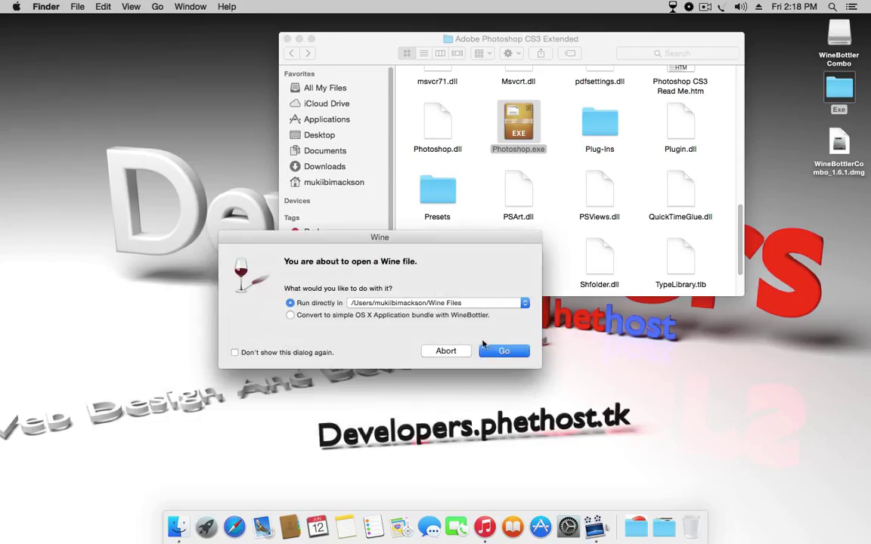
pyautogui.click(501, 352)
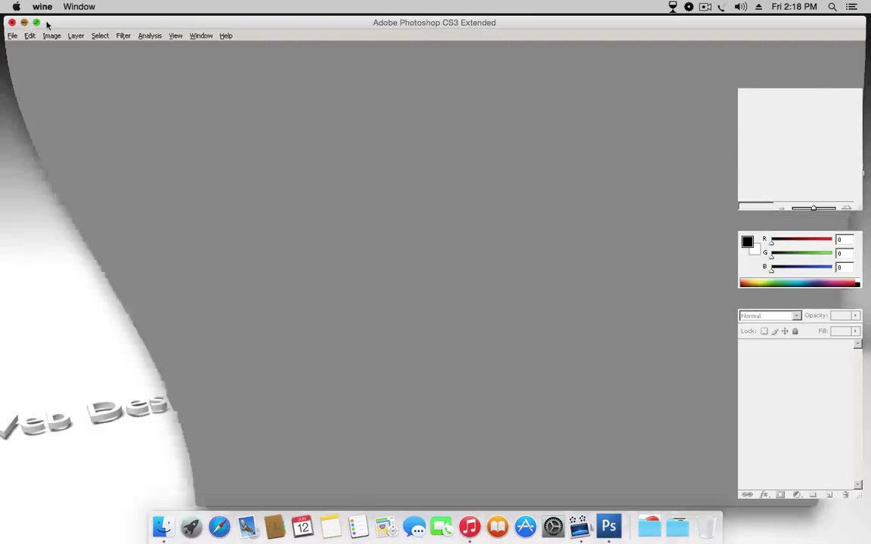
# Minimize and restore the Photoshop window, shifting it slightly into place.
pyautogui.click(23, 22)
pyautogui.click(592, 521)
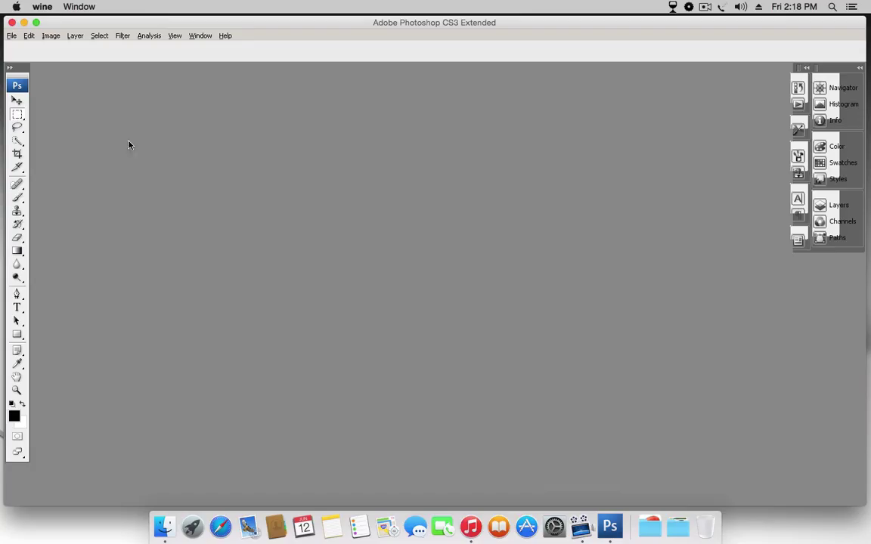
pyautogui.moveTo(70, 23)
pyautogui.mouseDown()
pyautogui.moveTo(58, 25)
pyautogui.moveTo(102, 36)
pyautogui.mouseUp()
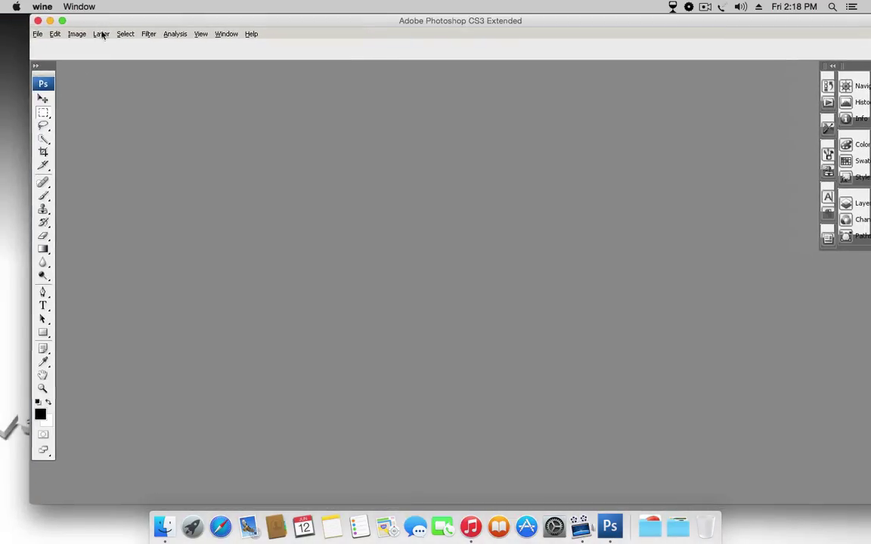
# Create a new default 7 × 5 inch, 72 pixels/inch document and centre its window.
pyautogui.click(36, 34)
pyautogui.click(46, 46)
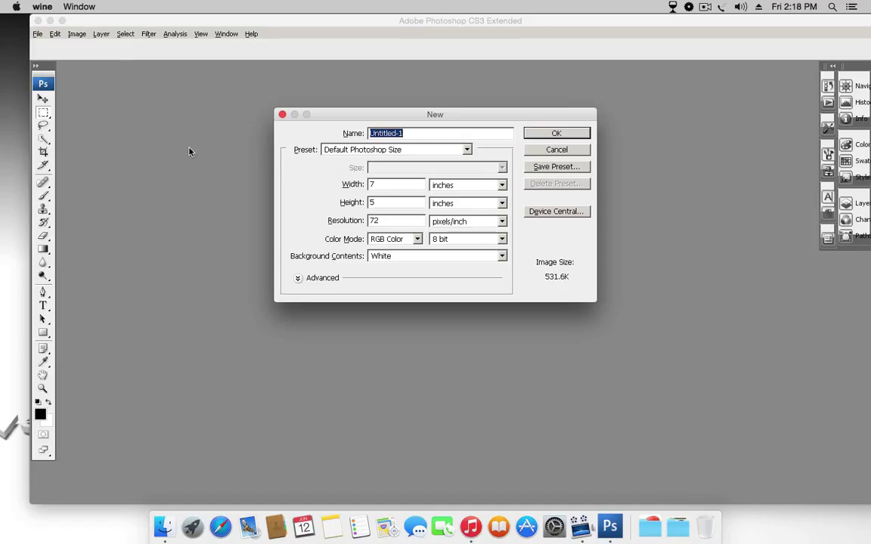
pyautogui.click(547, 134)
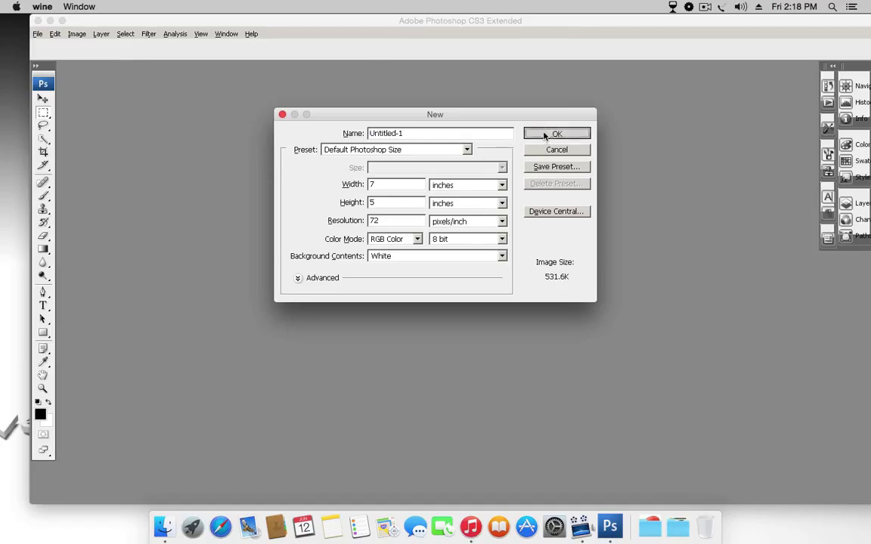
pyautogui.moveTo(177, 71)
pyautogui.mouseDown()
pyautogui.moveTo(398, 152)
pyautogui.moveTo(384, 150)
pyautogui.mouseUp()
pyautogui.click(43, 332)
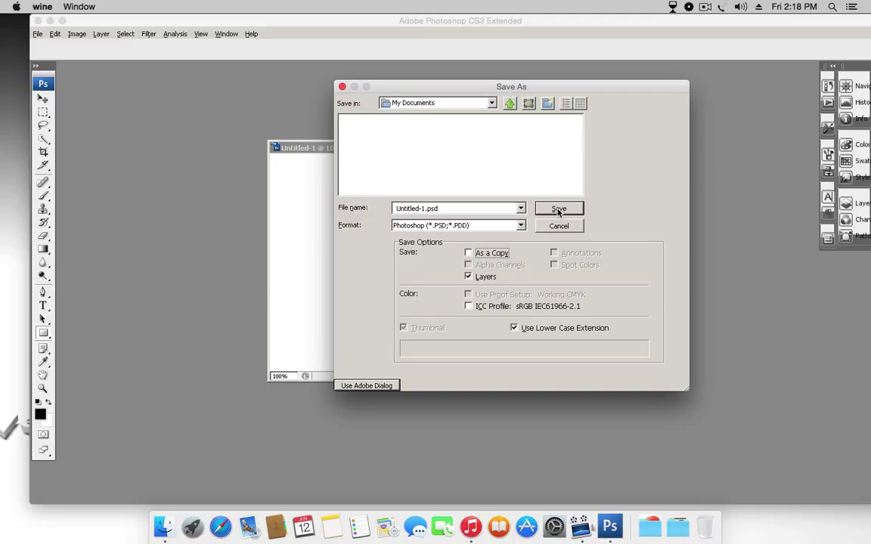
# Save the document as Untitled-1.psd in drive_c > users > the user's home folder, accepting format options.
pyautogui.click(508, 103)
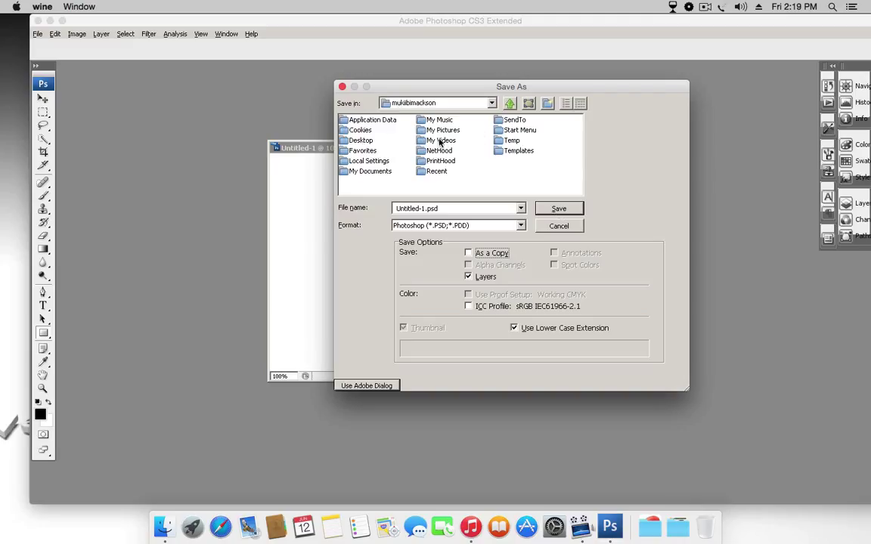
pyautogui.click(507, 104)
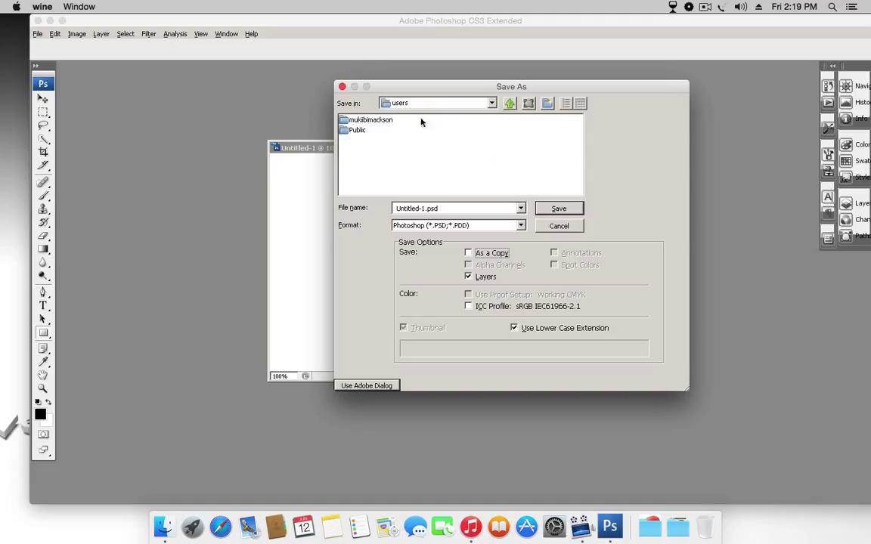
pyautogui.click(510, 105)
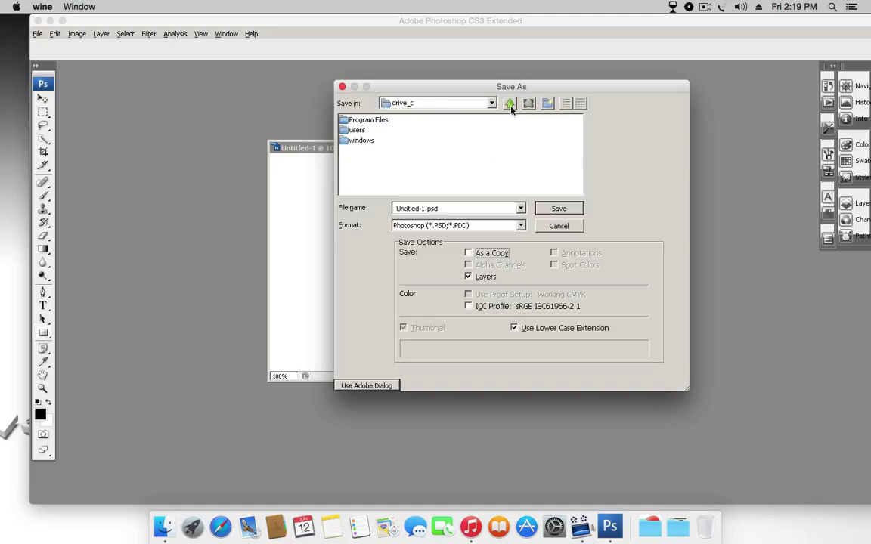
pyautogui.doubleClick(359, 133)
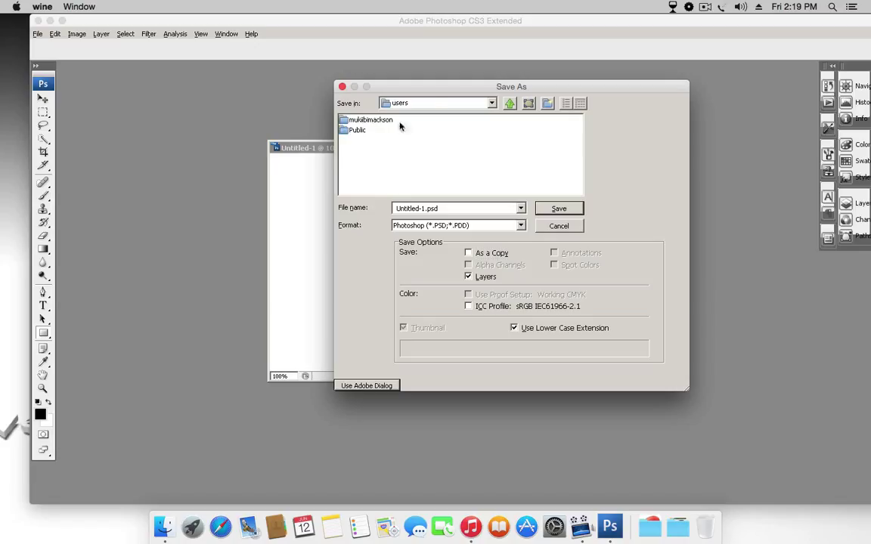
pyautogui.doubleClick(390, 120)
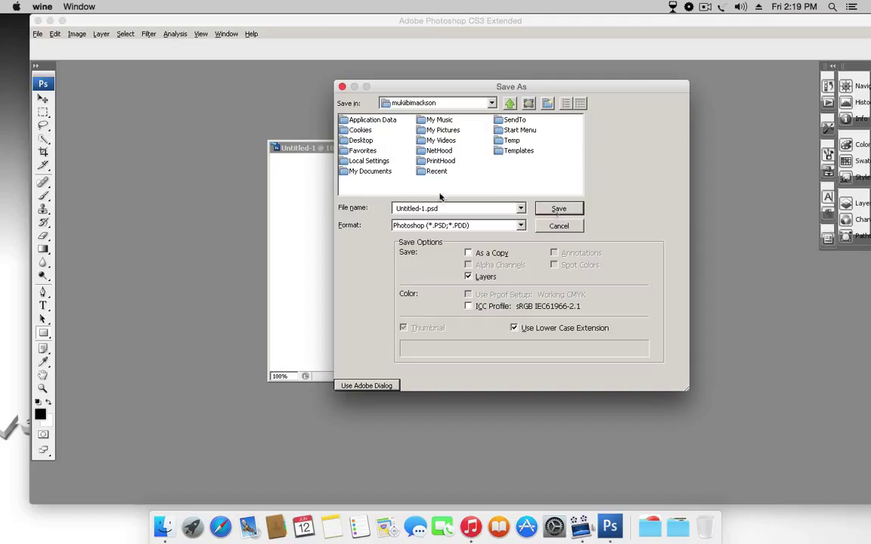
pyautogui.click(561, 211)
pyautogui.click(580, 176)
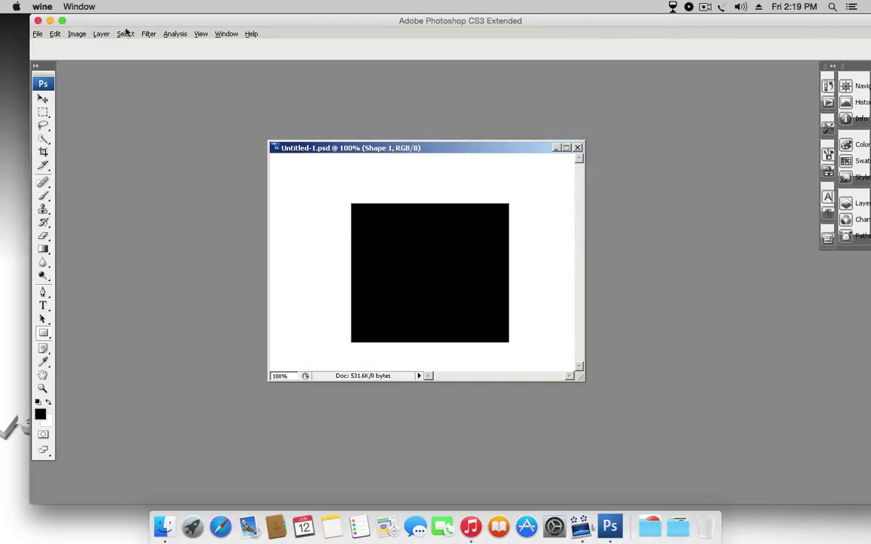
# Quit Photoshop and return in Finder to drive_c > users > the user's home folder.
pyautogui.moveTo(161, 22); pyautogui.dragTo(146, 23)
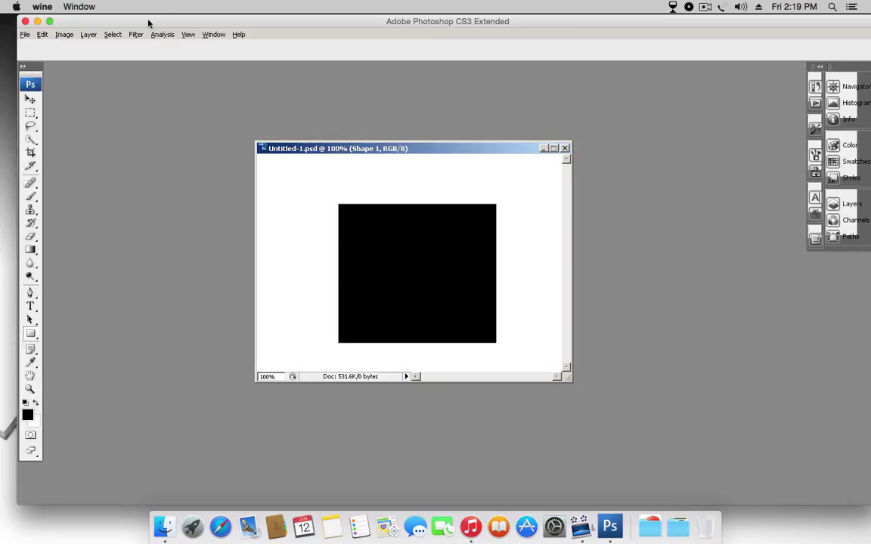
pyautogui.click(22, 22)
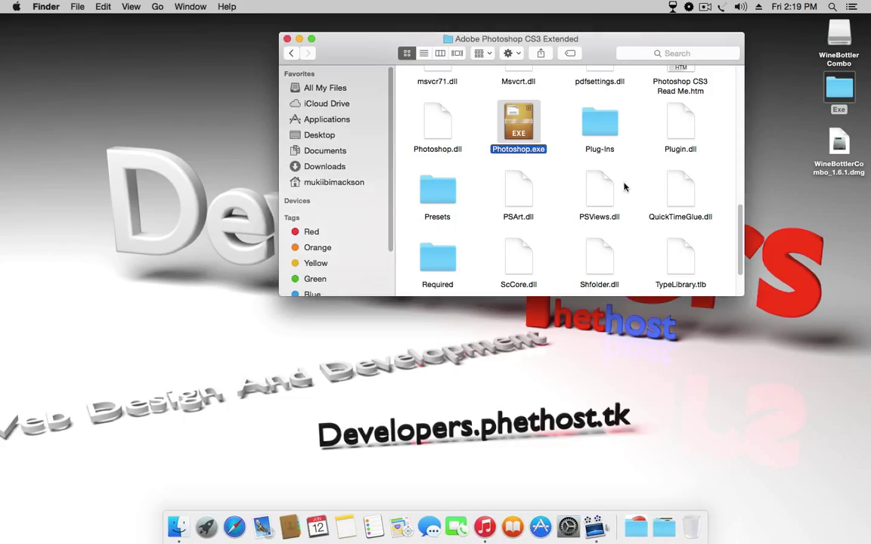
pyautogui.click(289, 54)
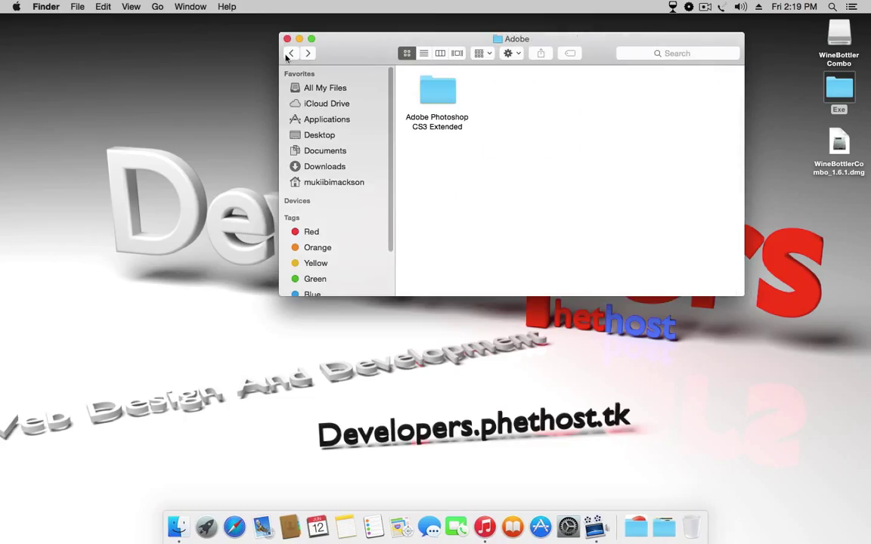
pyautogui.click(290, 54)
pyautogui.click(289, 53)
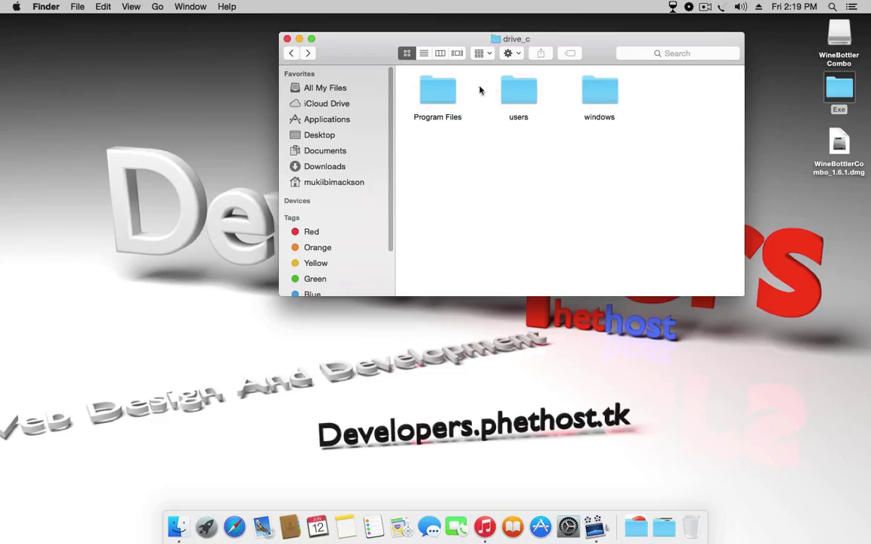
pyautogui.doubleClick(529, 96)
pyautogui.doubleClick(451, 105)
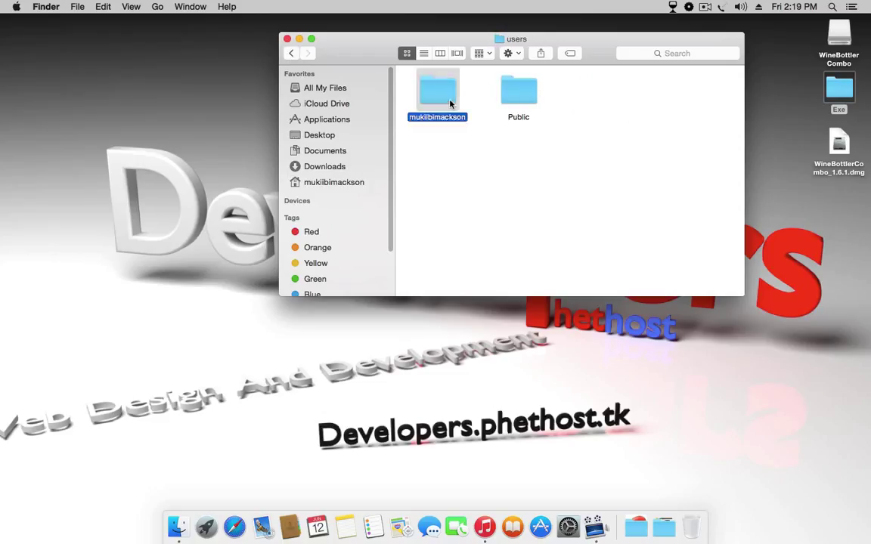
# Select Untitled-1.psd, place its icon under Start Menu, and Quick Look its black square.
pyautogui.scroll(-5, 540, 178)
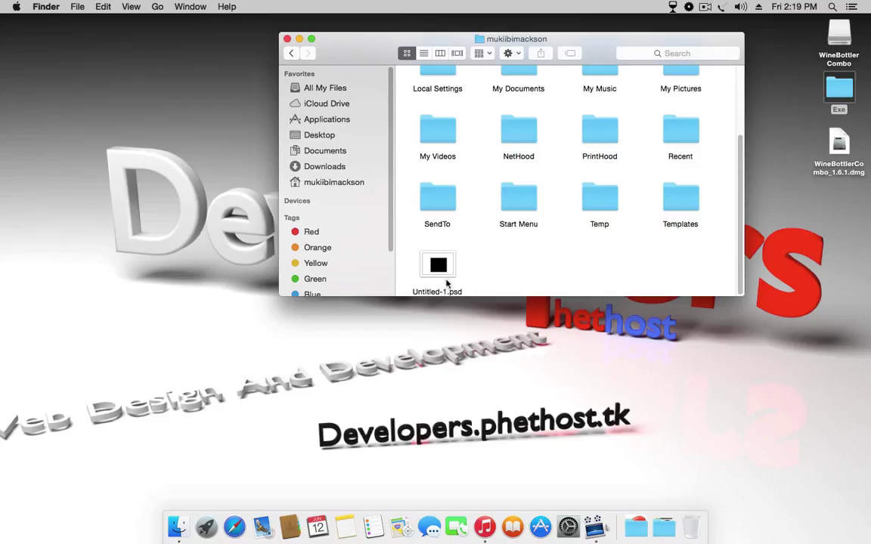
pyautogui.click(445, 268)
pyautogui.moveTo(445, 268)
pyautogui.mouseDown()
pyautogui.moveTo(511, 257)
pyautogui.moveTo(509, 266)
pyautogui.mouseUp()
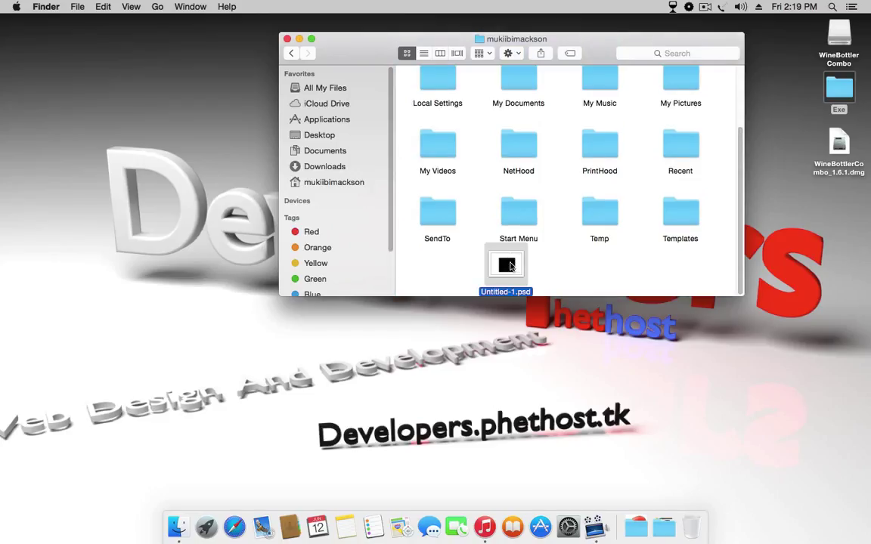
pyautogui.press('space')
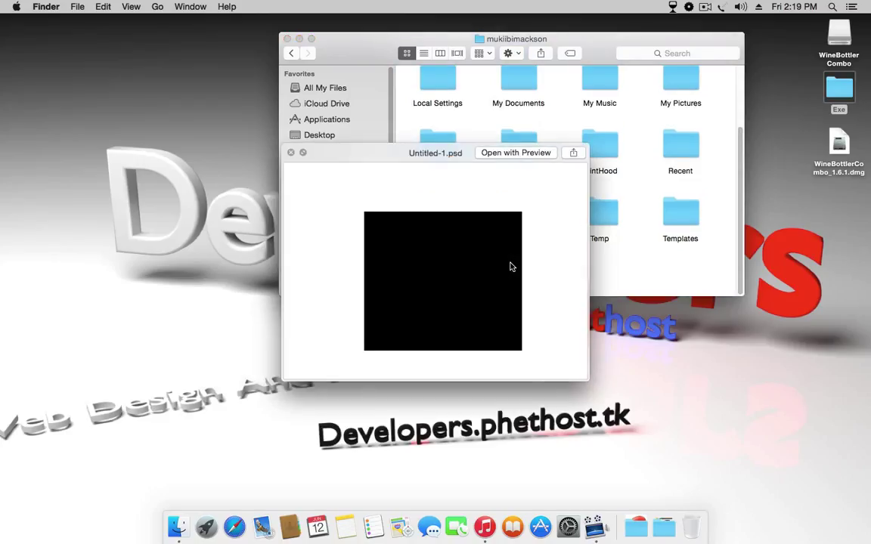
pyautogui.press('space')
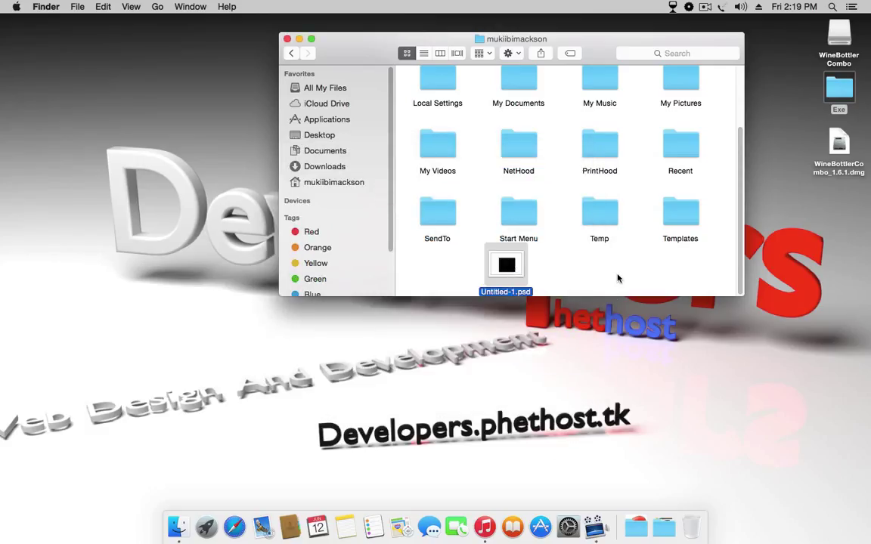
pyautogui.doubleClick(508, 274)
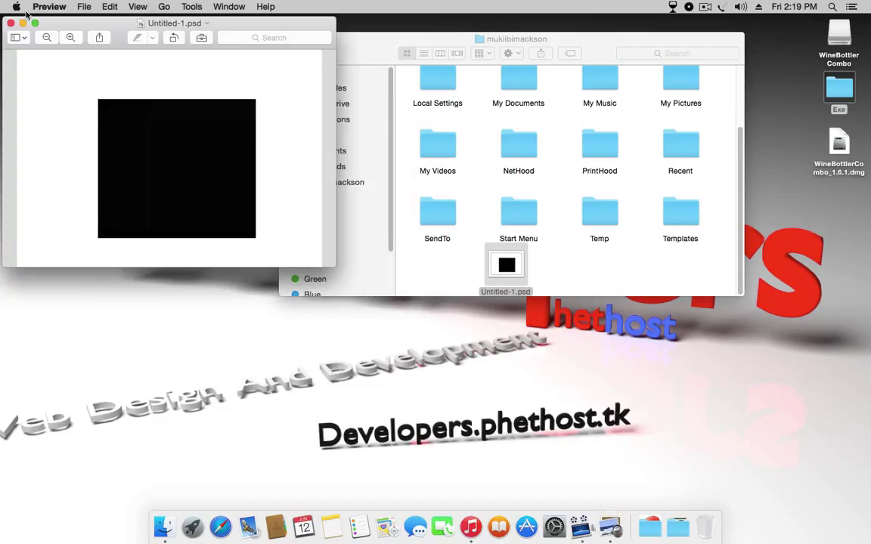
pyautogui.click(10, 24)
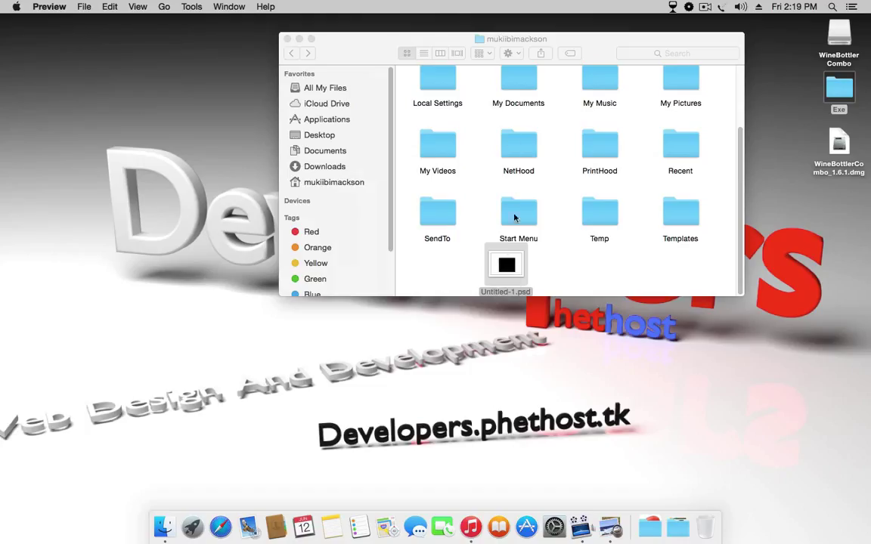
pyautogui.click(502, 257)
# Move Untitled-1.psd from the Wine user's home folder to the Trash.
pyautogui.rightClick(519, 286)
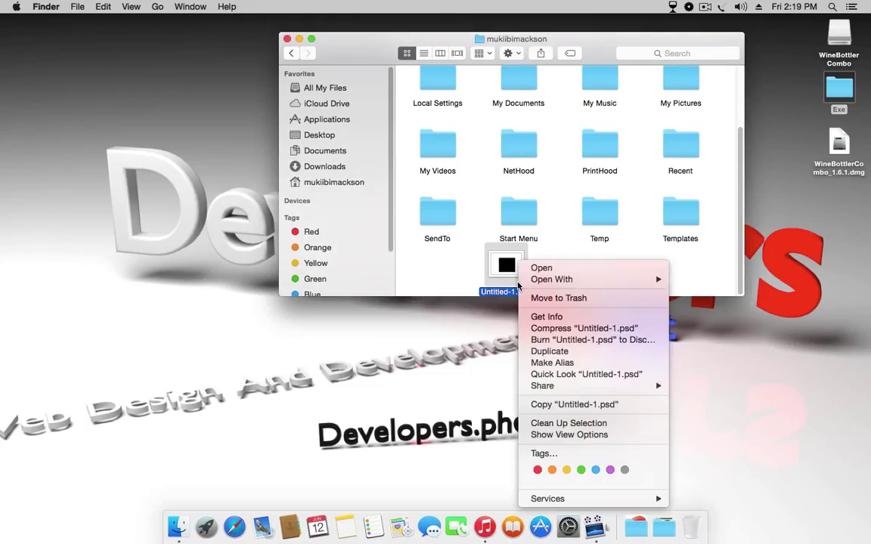
pyautogui.click(556, 299)
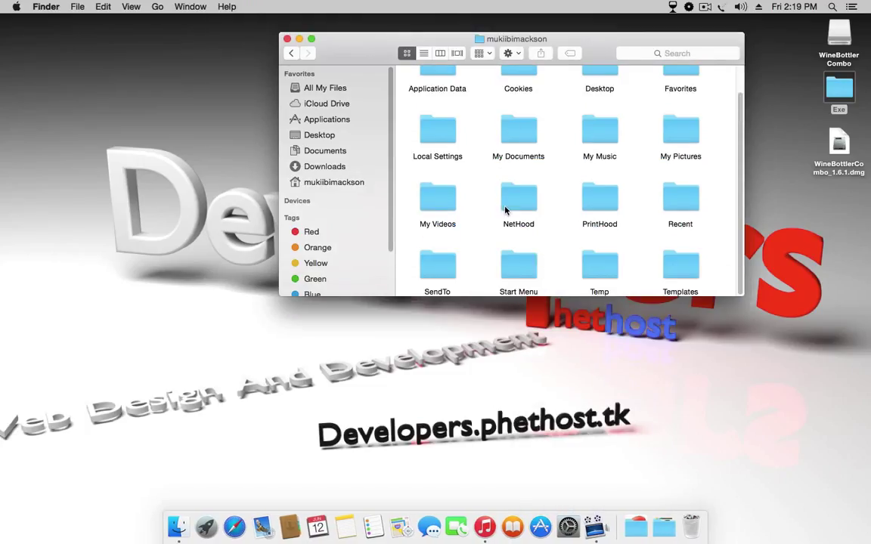
pyautogui.scroll(2, 507, 214)
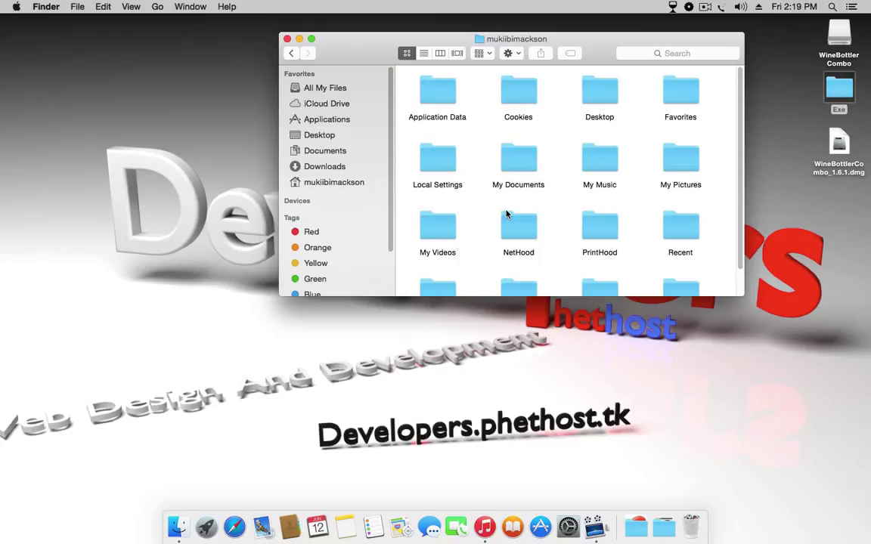
pyautogui.scroll(-1, 544, 201)
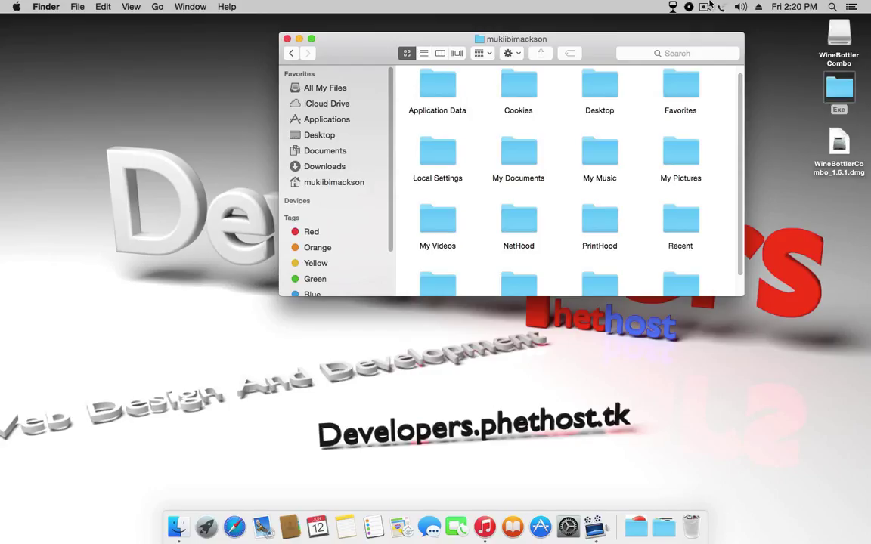
pyautogui.click(708, 5)
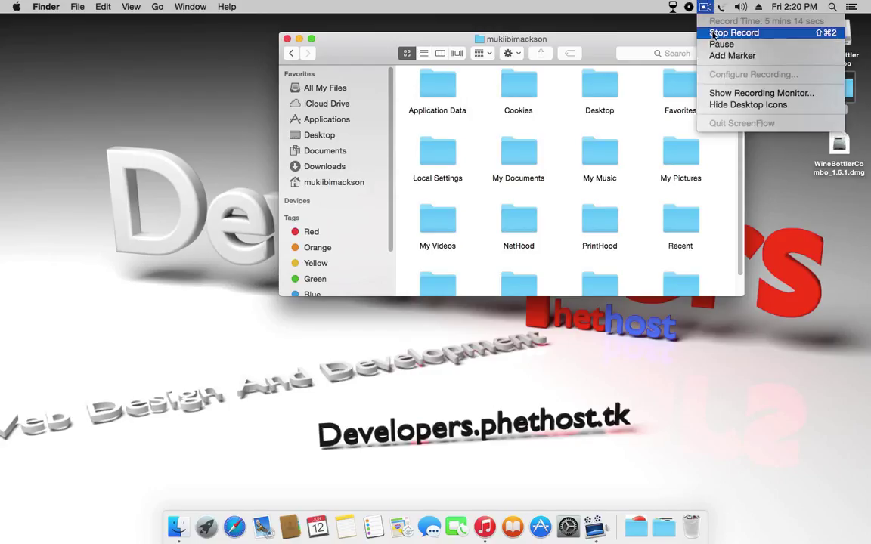